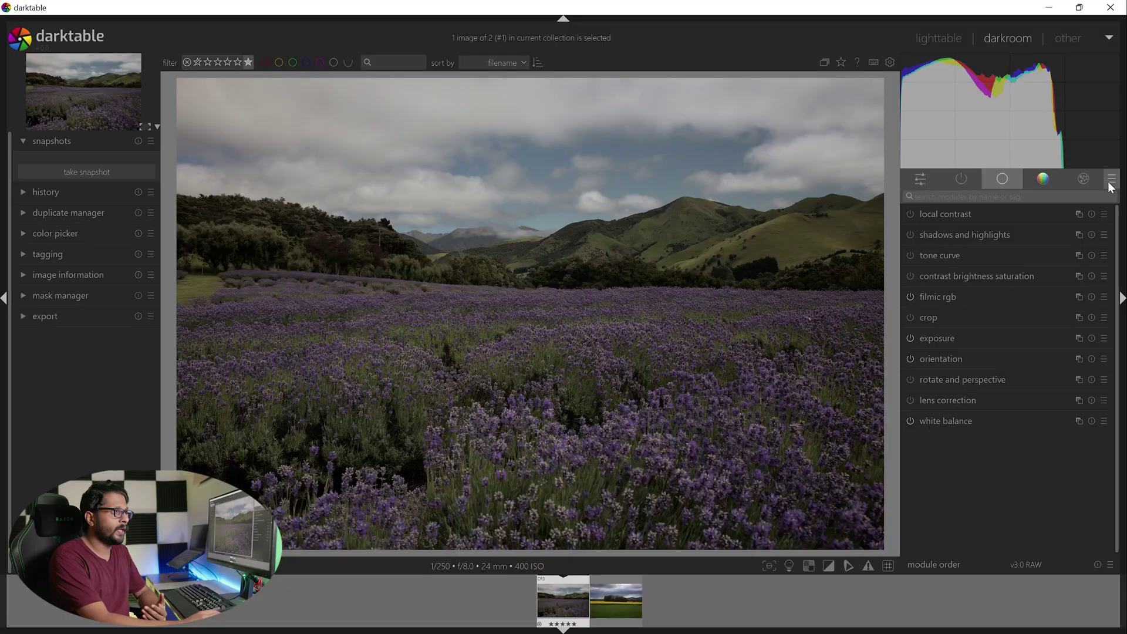
Step: Look through the module group presets and layouts manager, then close it
{"action": "left_click", "coordinate": [1110, 183]}
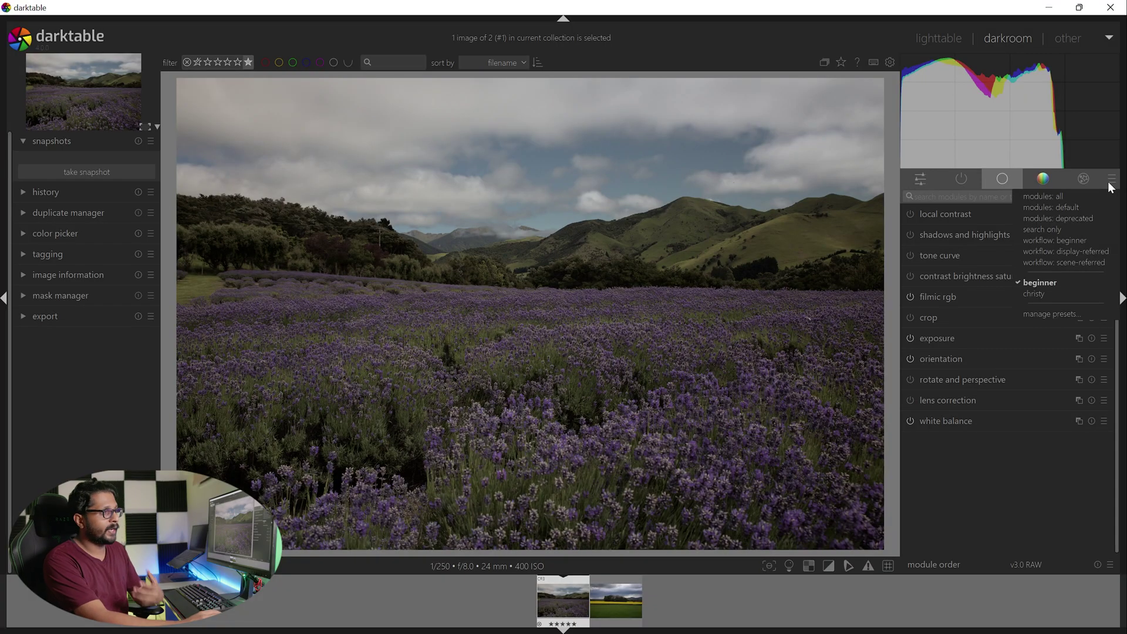
{"action": "left_click", "coordinate": [1036, 322]}
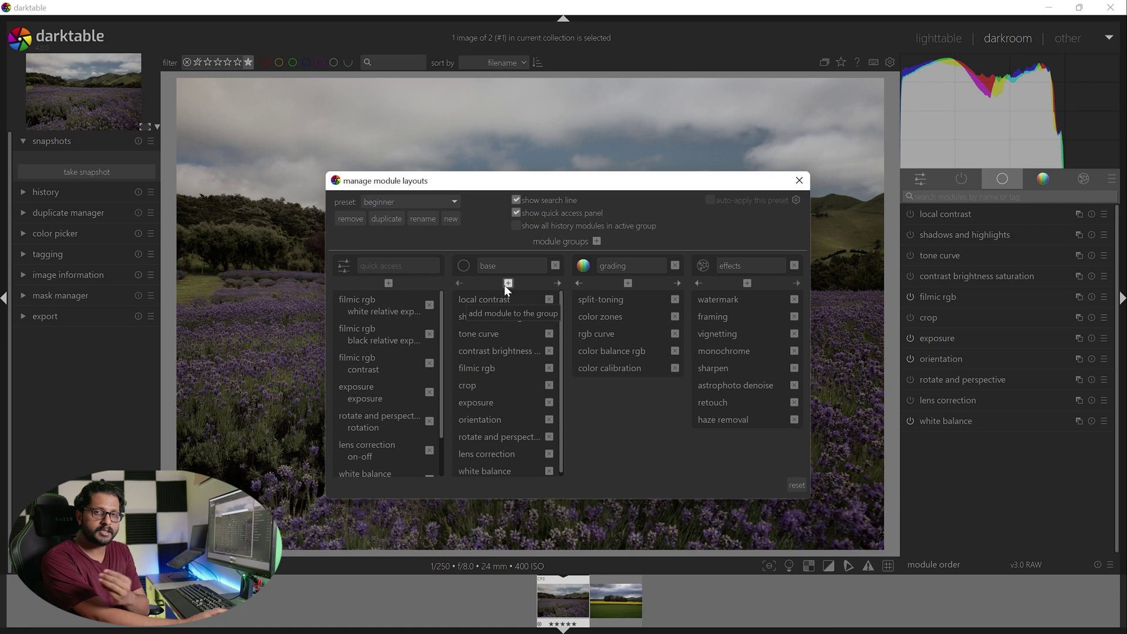
{"action": "left_click", "coordinate": [801, 180]}
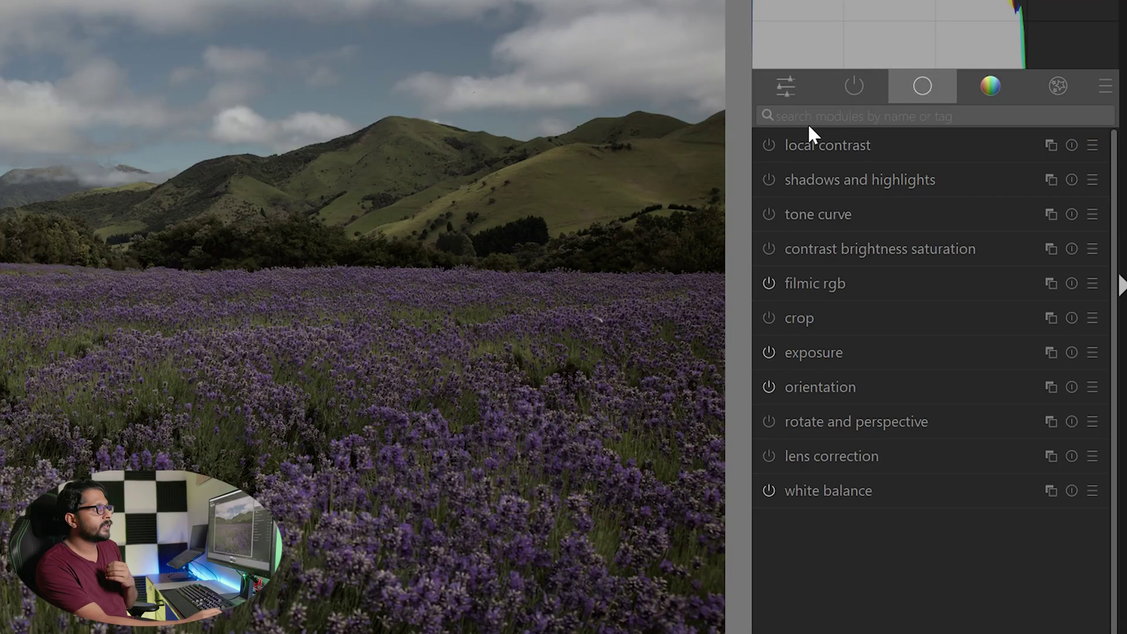
Step: From quick access, expand filmic rgb, then list only active modules and collapse filmic rgb
{"action": "left_click", "coordinate": [790, 82]}
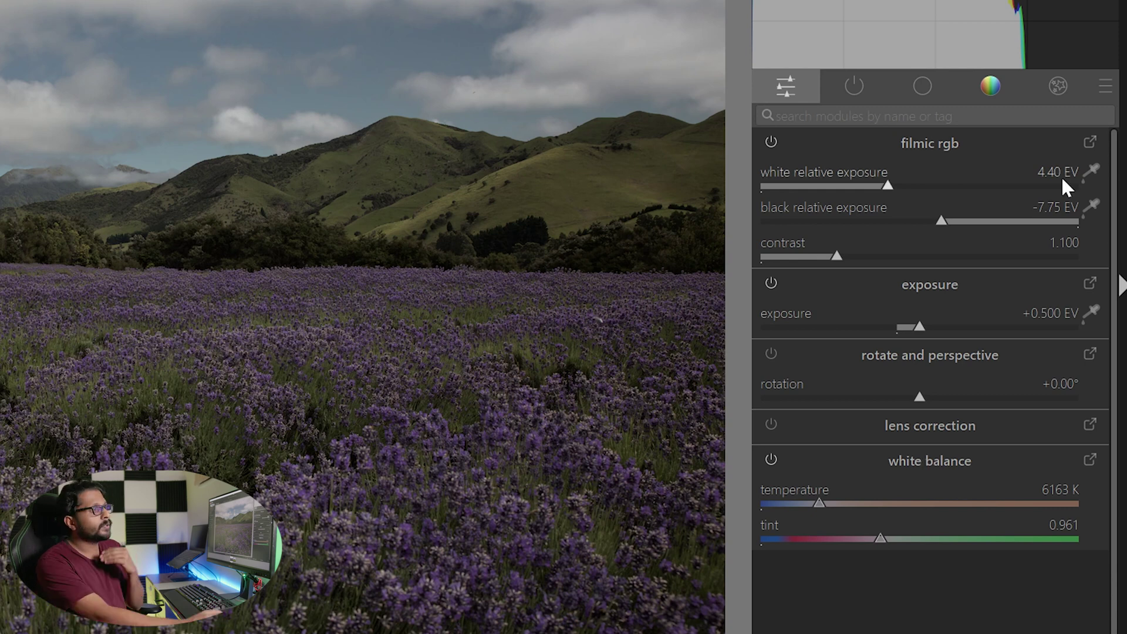
{"action": "left_click", "coordinate": [1088, 140]}
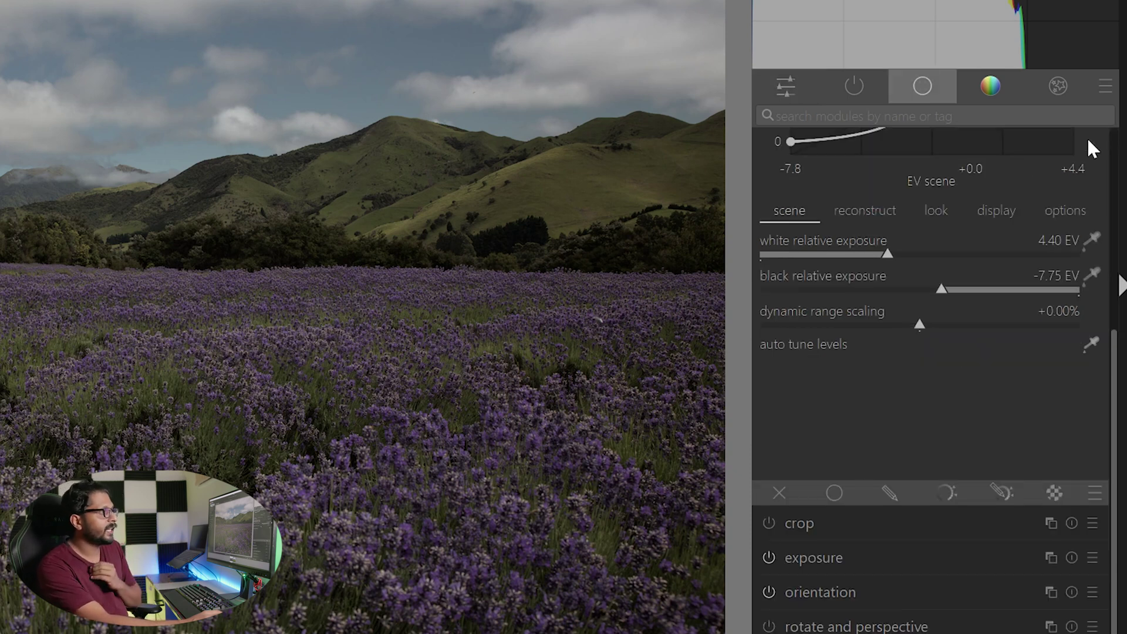
{"action": "scroll", "coordinate": [891, 145], "scroll_direction": "up", "scroll_amount": 10}
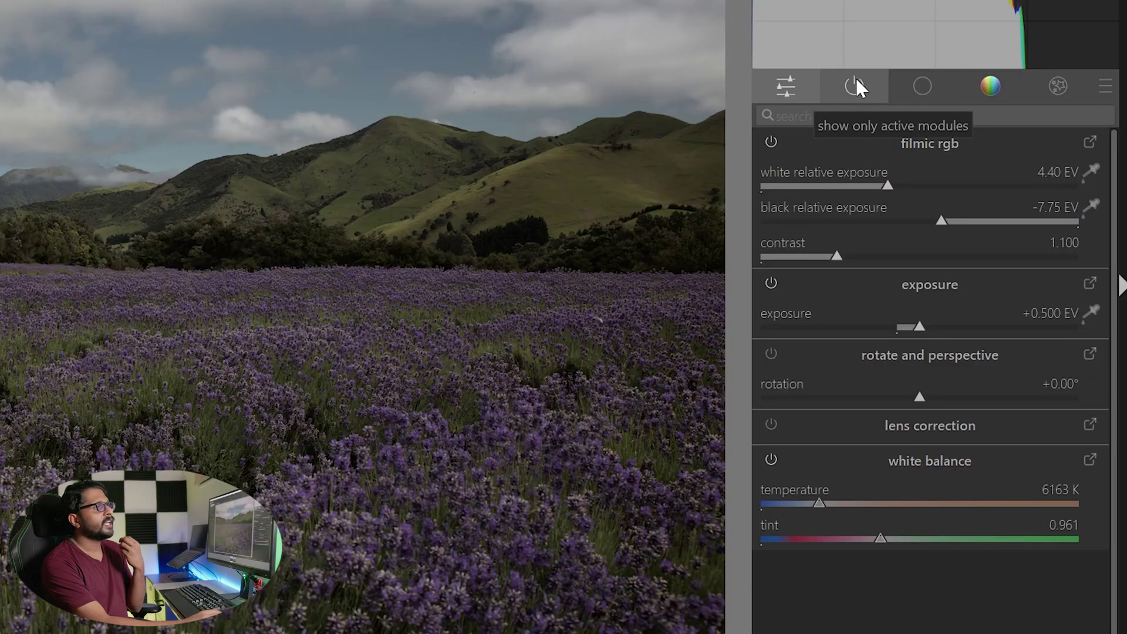
{"action": "left_click", "coordinate": [857, 78]}
{"action": "left_click", "coordinate": [837, 183]}
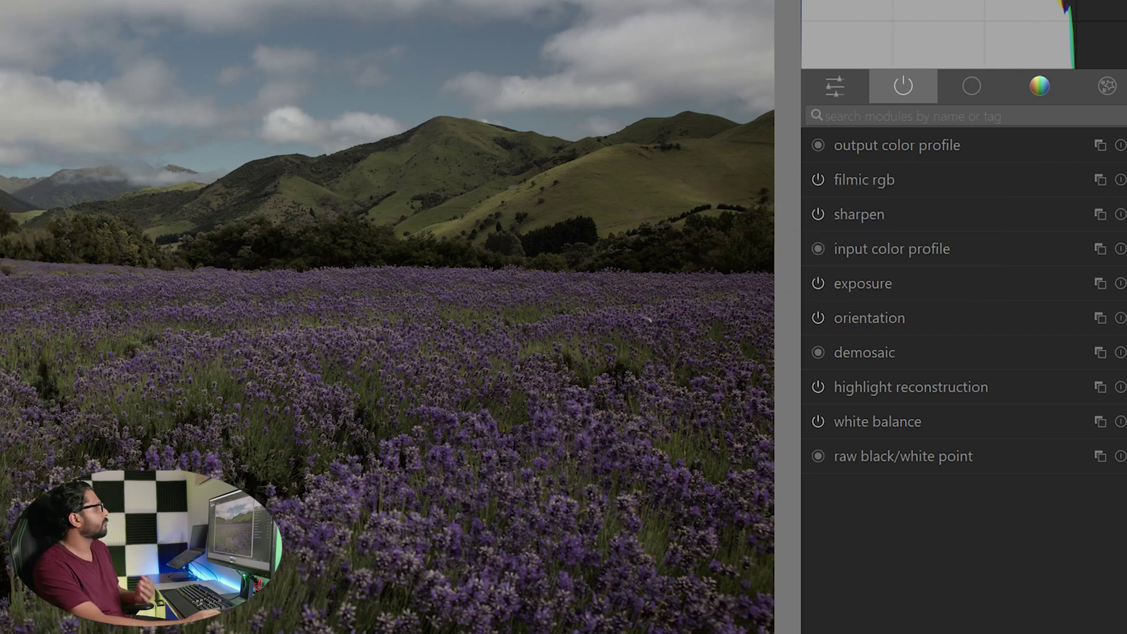
Step: Expand the edit history and switch on local contrast in the base modules group
{"action": "left_click", "coordinate": [42, 109]}
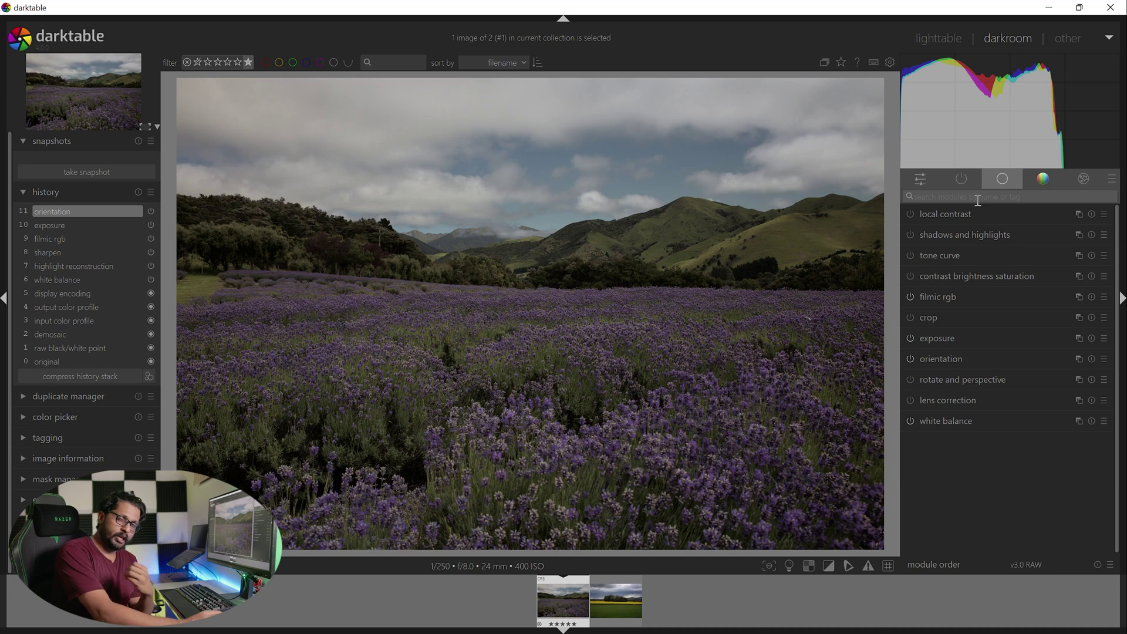
{"action": "left_click", "coordinate": [909, 216]}
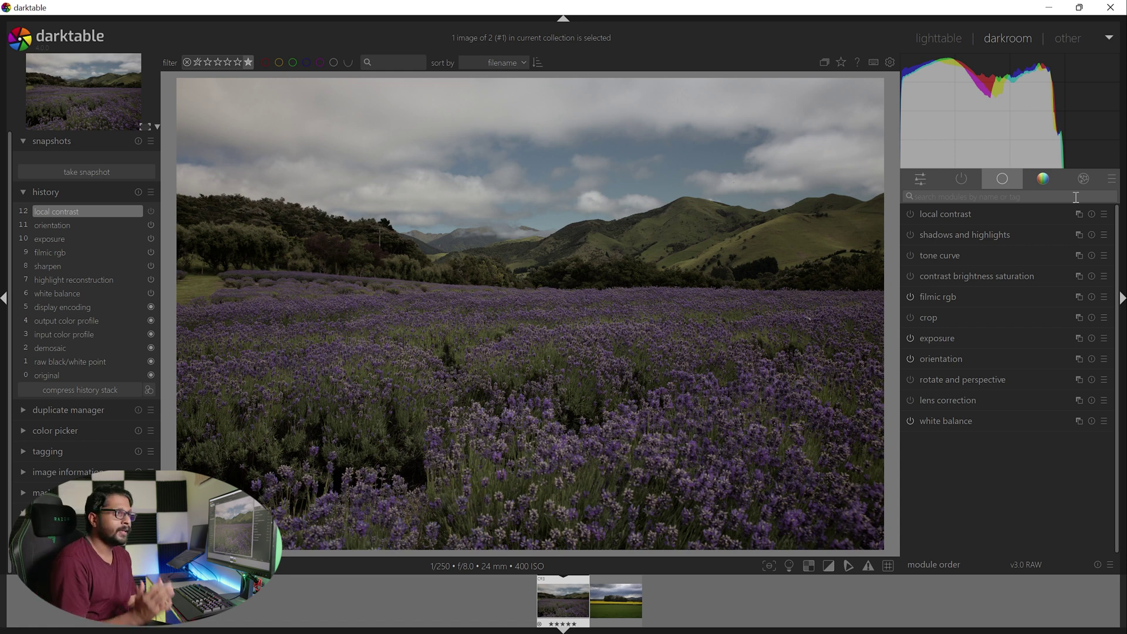
Step: Browse local contrast presets, then expand it: detail 125%, highlights/shadows 50%, midtone 0.500
{"action": "left_click", "coordinate": [1105, 215]}
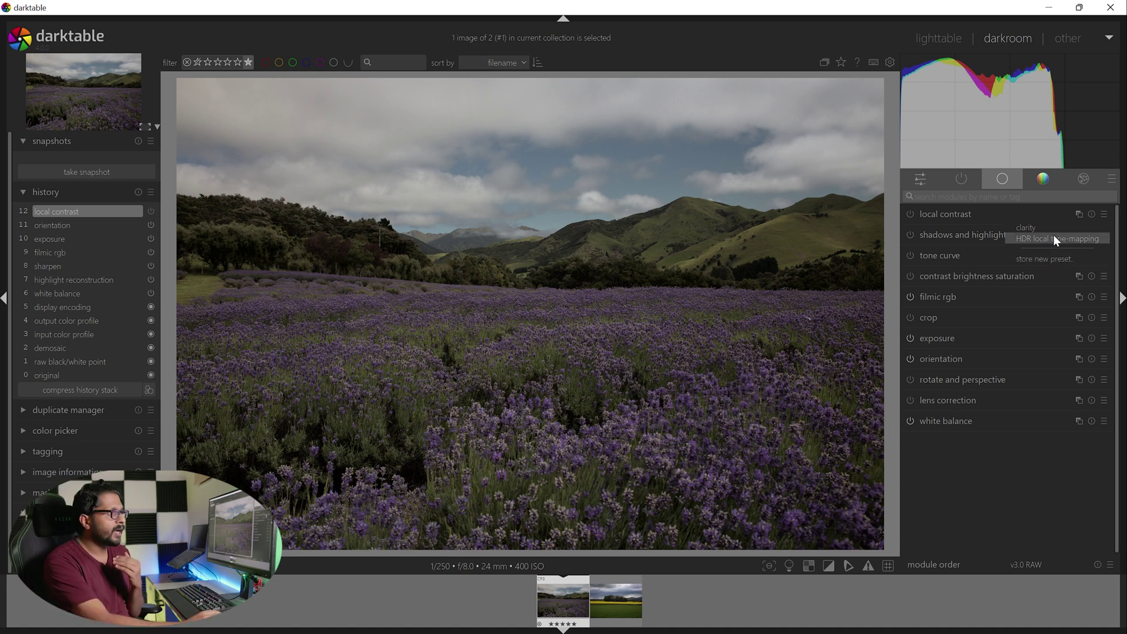
{"action": "left_click", "coordinate": [1105, 215]}
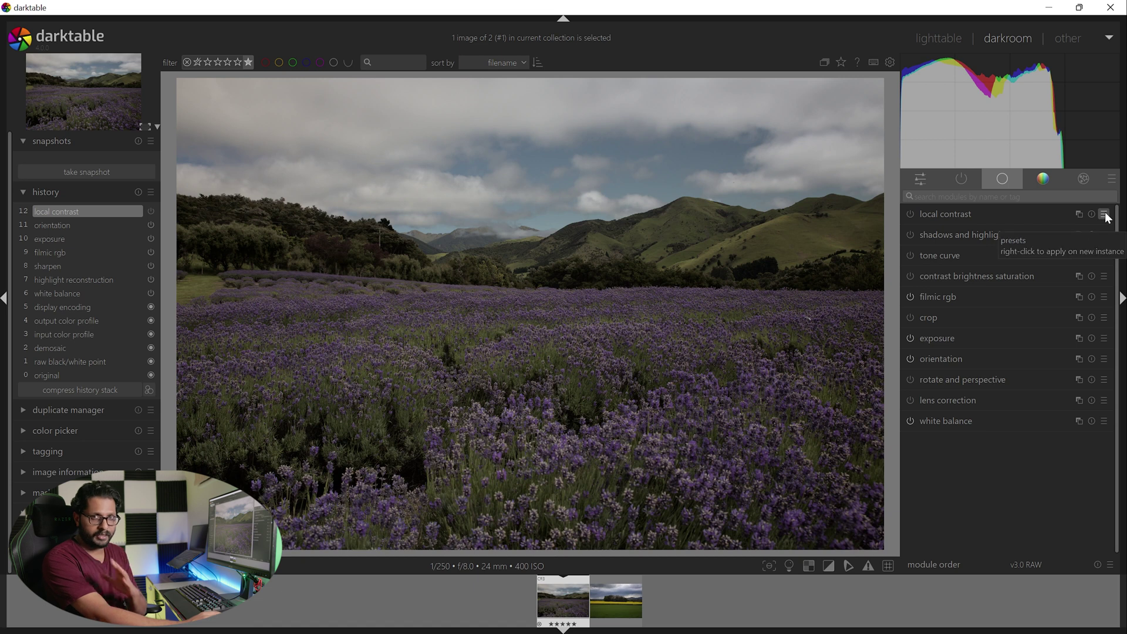
{"action": "left_click", "coordinate": [1105, 216]}
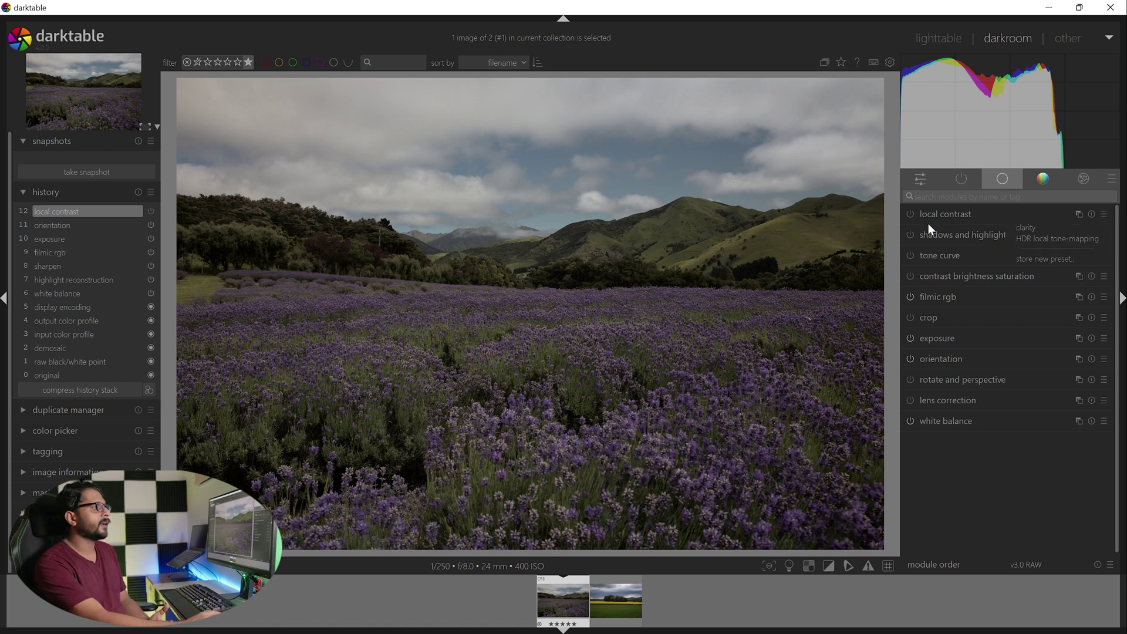
{"action": "left_click", "coordinate": [947, 220]}
{"action": "left_click", "coordinate": [959, 212]}
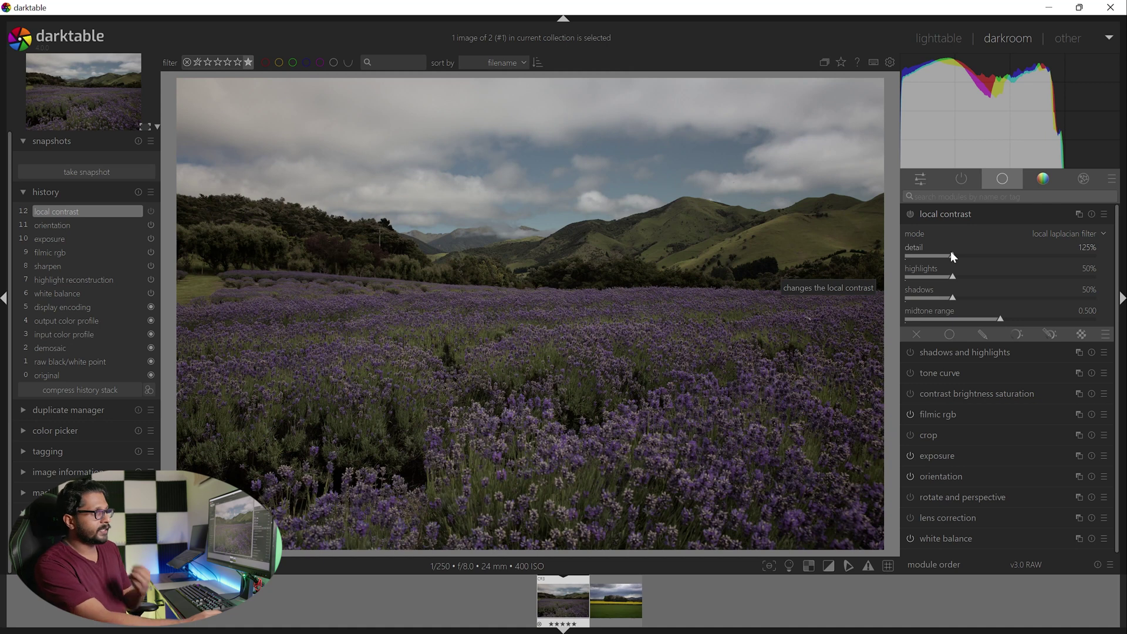
{"action": "left_click_drag", "start_coordinate": [957, 256], "coordinate": [1003, 258]}
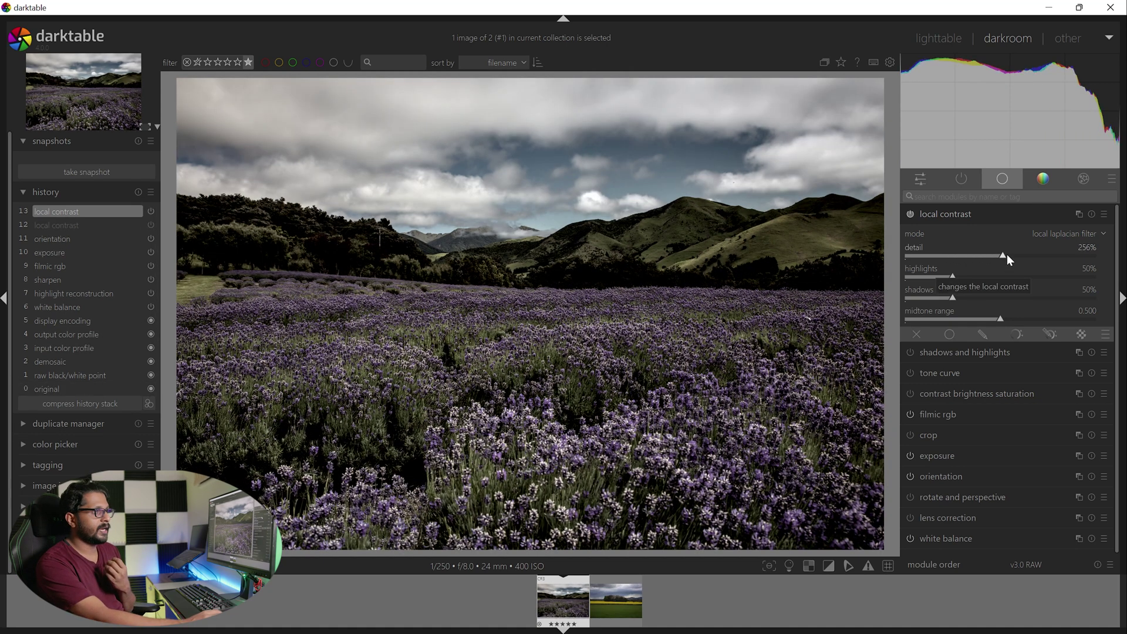
{"action": "double_click", "coordinate": [1006, 256]}
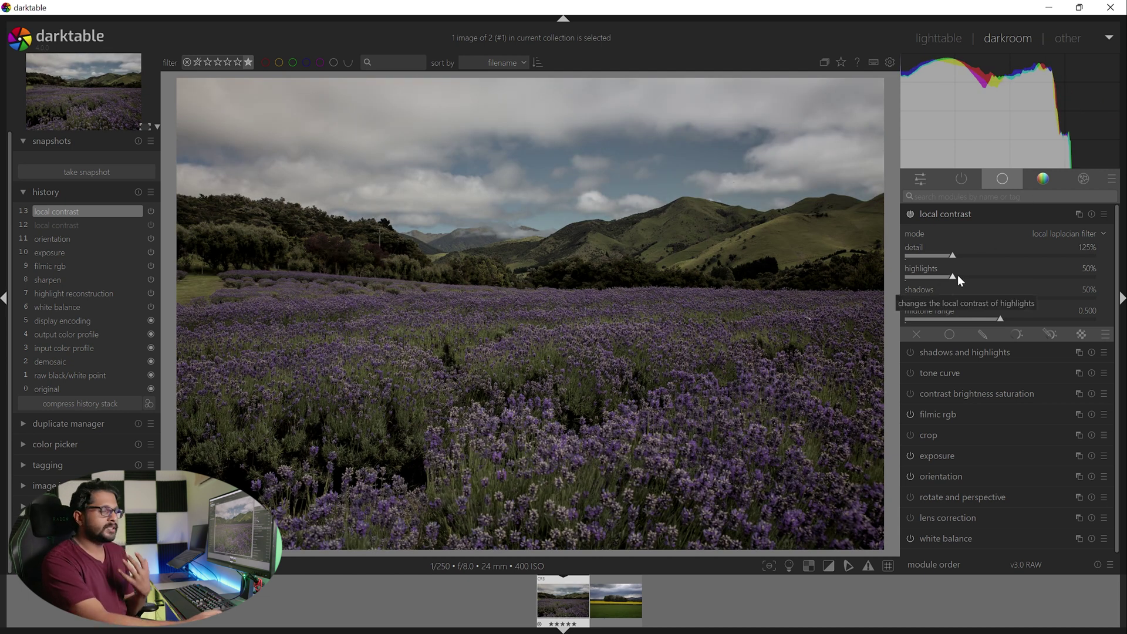
{"action": "left_click_drag", "start_coordinate": [950, 280], "coordinate": [1050, 282]}
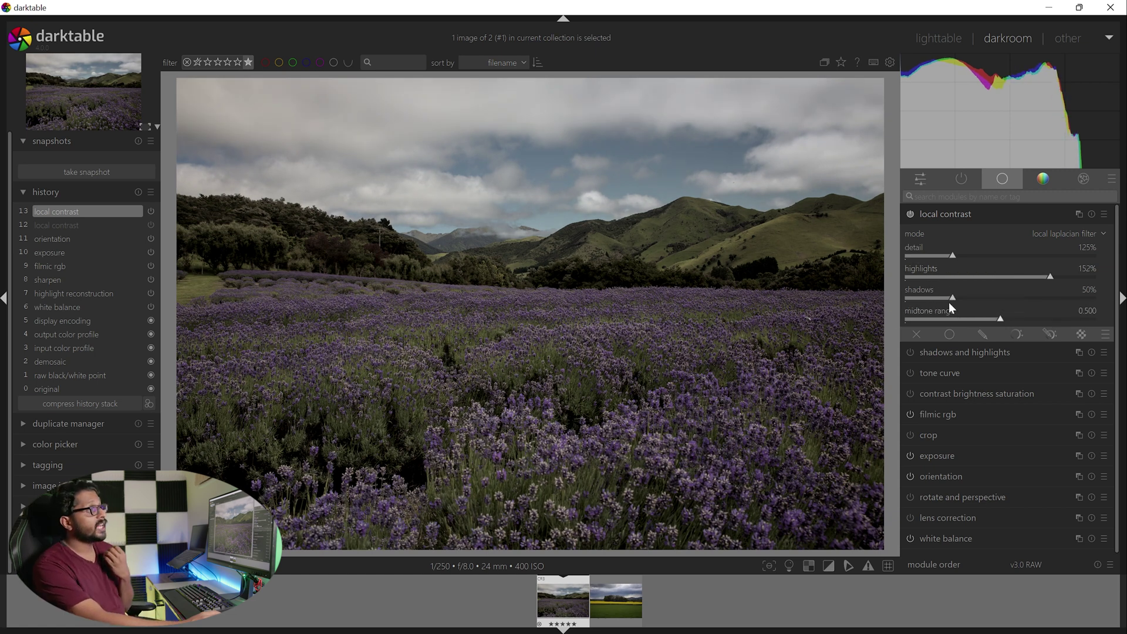
{"action": "scroll", "coordinate": [954, 295], "scroll_direction": "up", "scroll_amount": 1}
{"action": "left_click_drag", "start_coordinate": [964, 295], "coordinate": [918, 307]}
{"action": "left_click", "coordinate": [976, 296]}
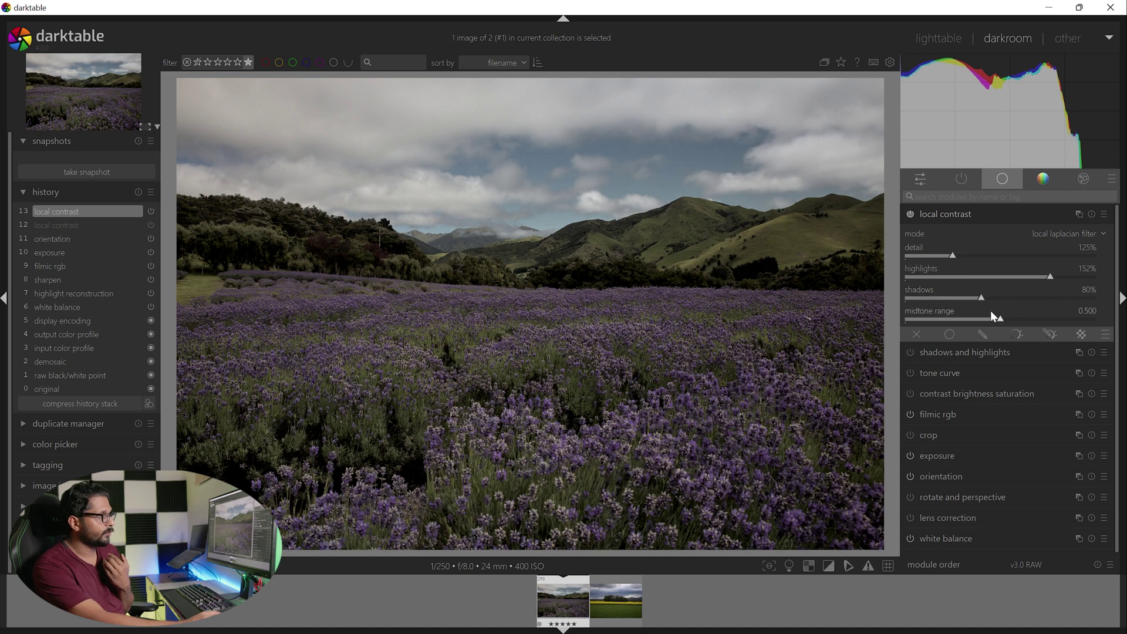
{"action": "left_click_drag", "start_coordinate": [1003, 317], "coordinate": [1029, 325]}
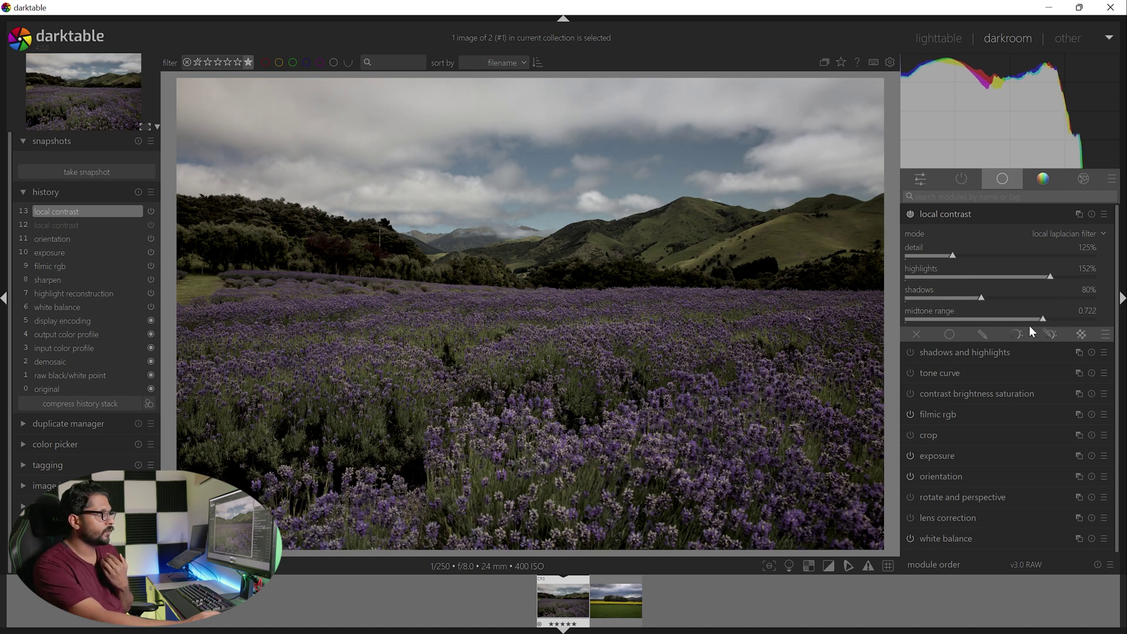
{"action": "left_click", "coordinate": [1092, 215]}
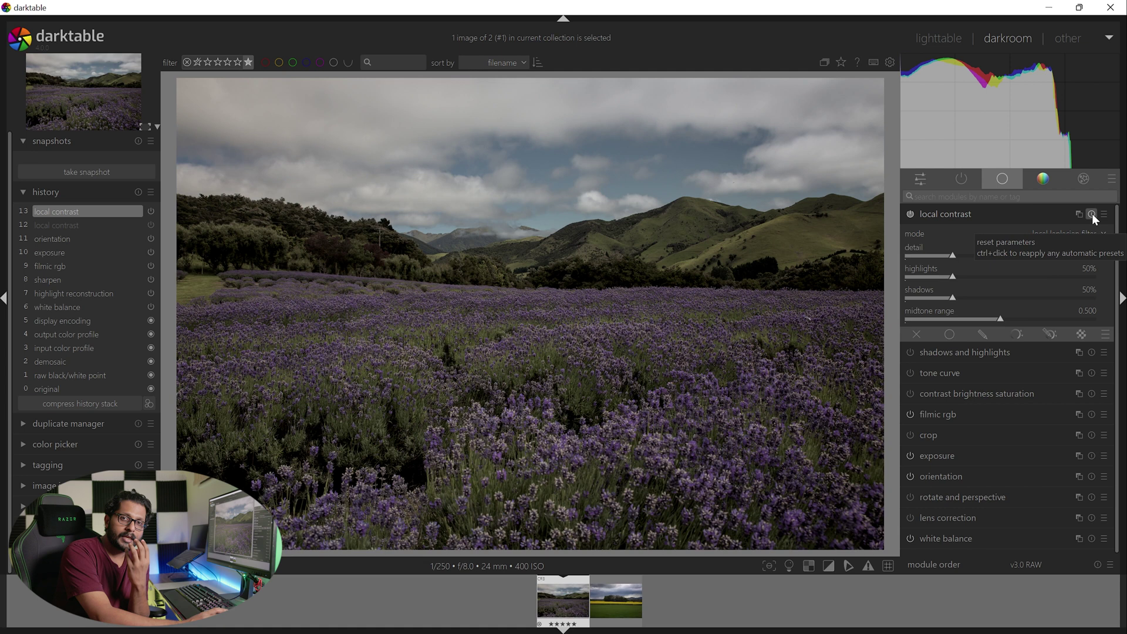
{"action": "left_click", "coordinate": [970, 216]}
{"action": "left_click", "coordinate": [973, 220]}
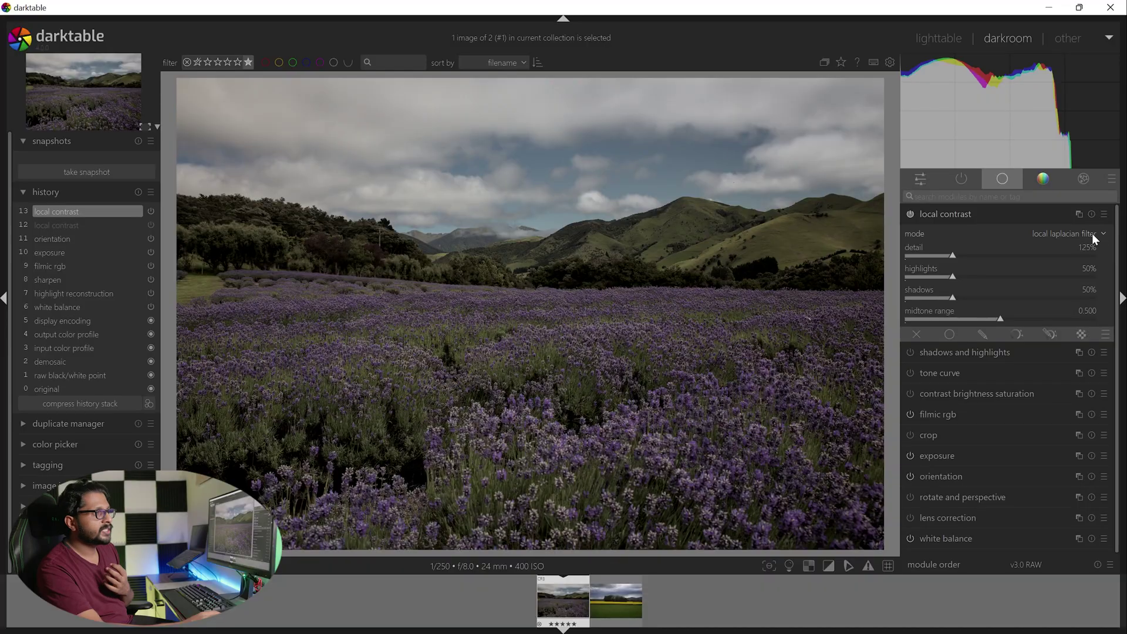
{"action": "left_click", "coordinate": [1093, 236]}
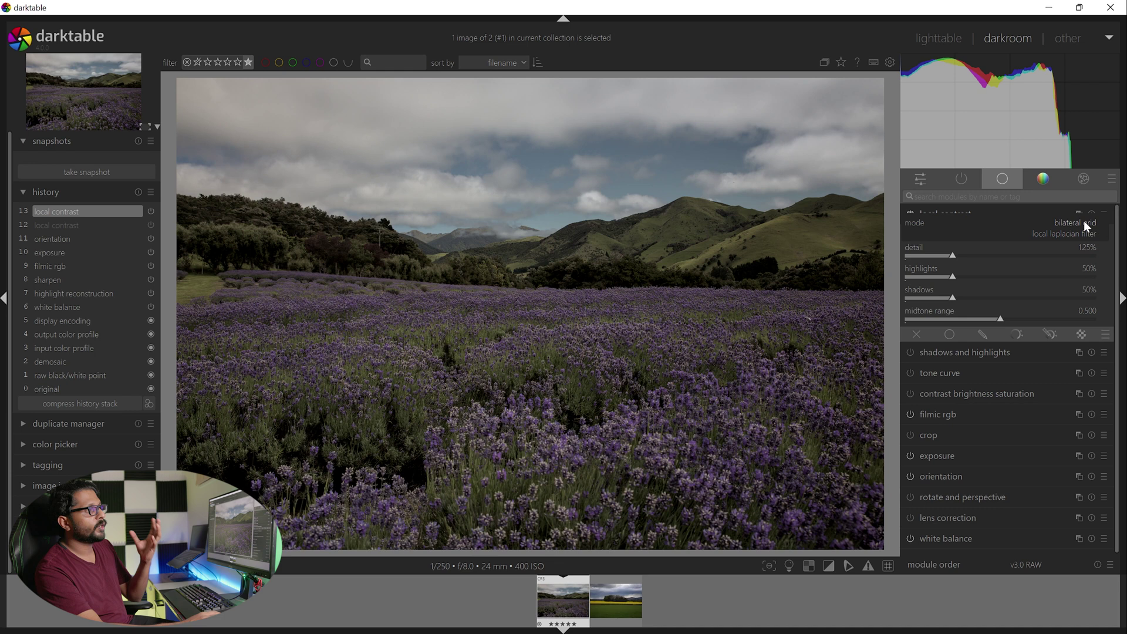
{"action": "left_click", "coordinate": [1097, 244]}
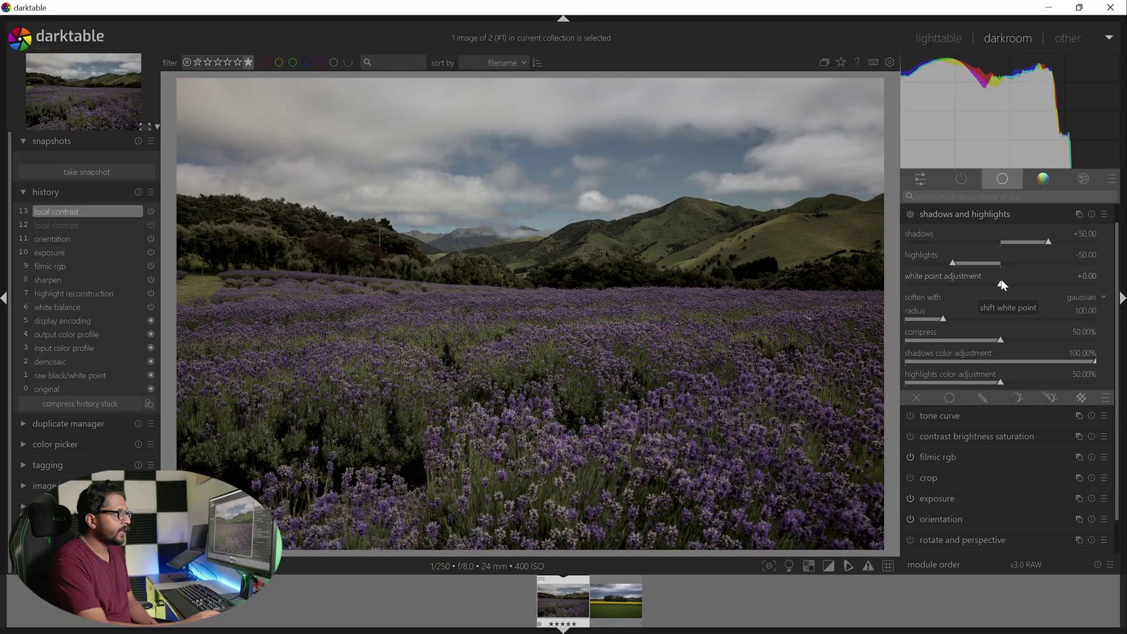
{"action": "left_click_drag", "start_coordinate": [1050, 242], "coordinate": [1077, 241]}
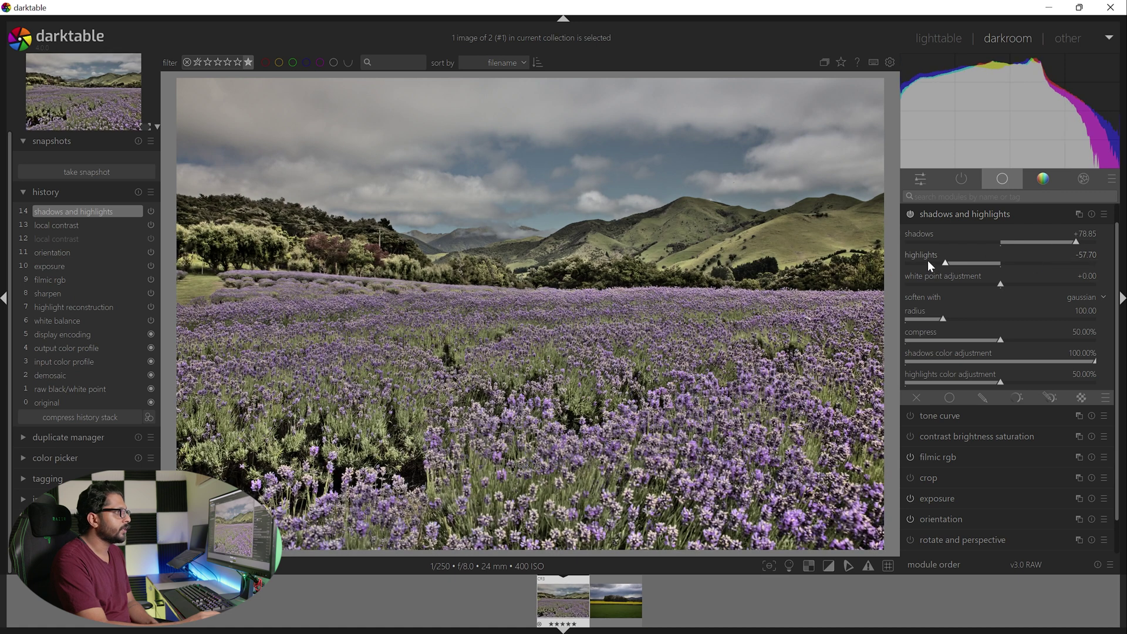
{"action": "left_click", "coordinate": [927, 262]}
{"action": "left_click_drag", "start_coordinate": [1004, 281], "coordinate": [1063, 283]}
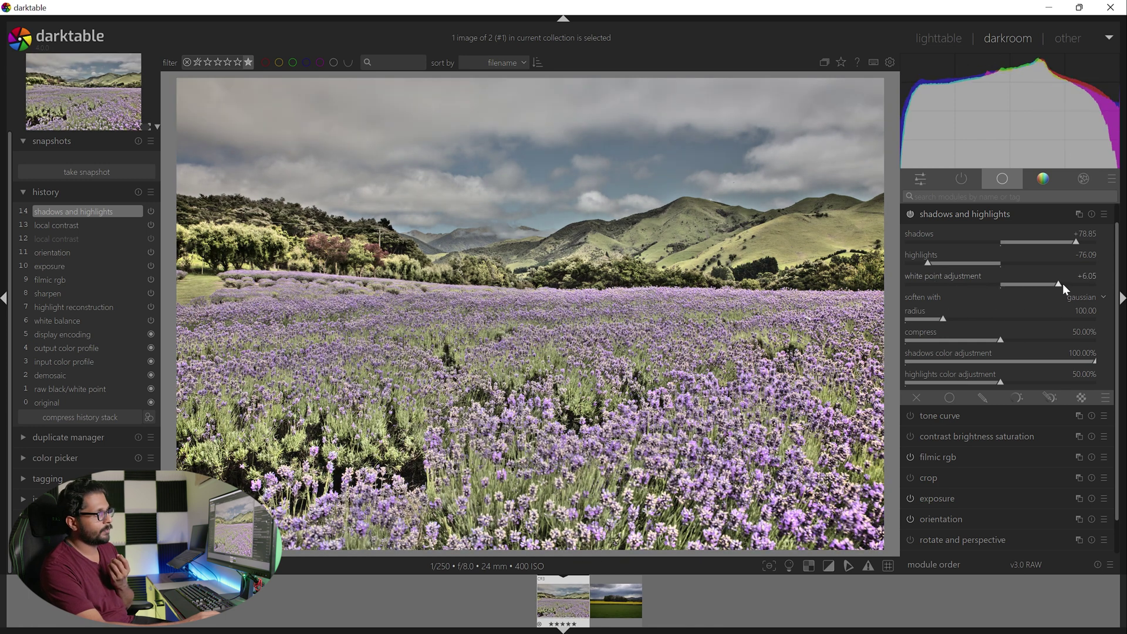
{"action": "double_click", "coordinate": [934, 266]}
{"action": "left_click", "coordinate": [1093, 215]}
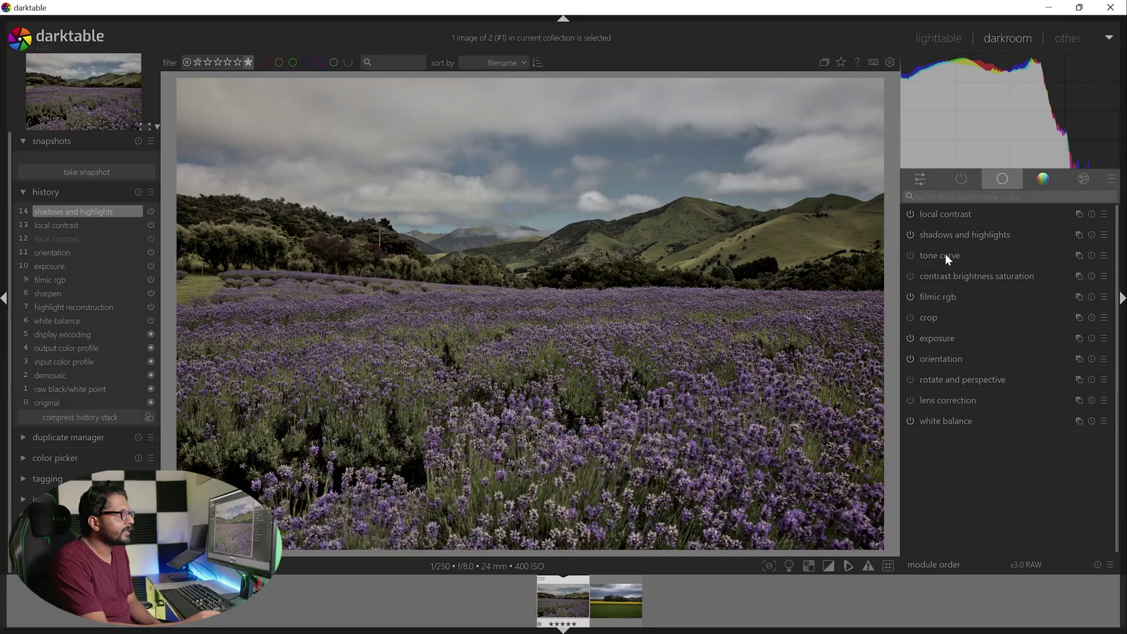
Step: In the base modules group, toggle filmic rgb off and on twice to compare
{"action": "left_click", "coordinate": [945, 253]}
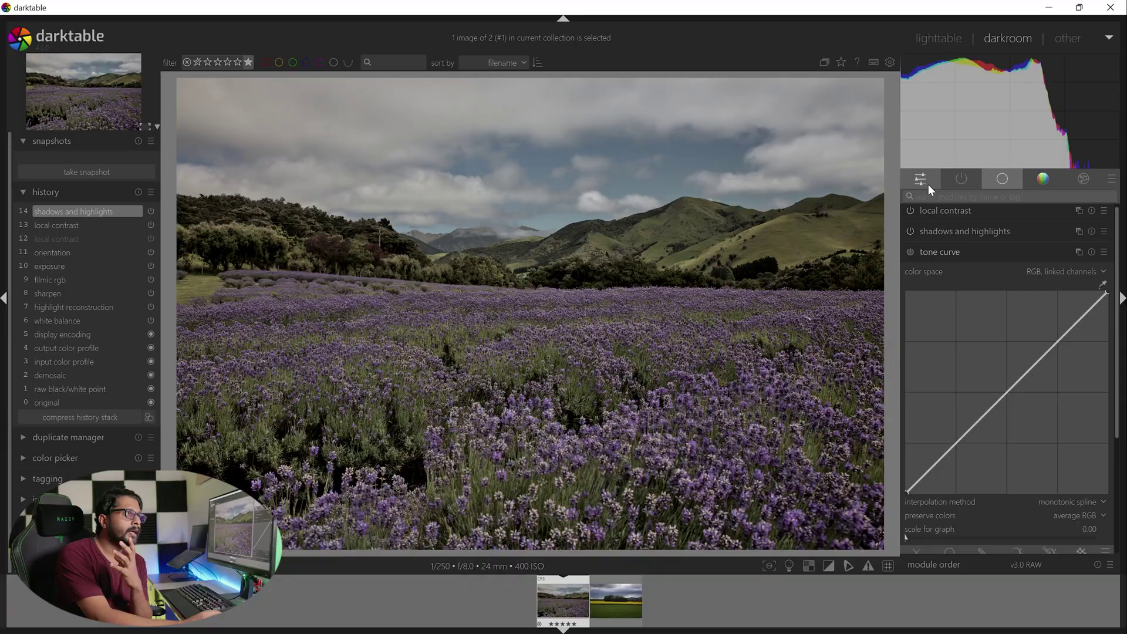
{"action": "left_click", "coordinate": [929, 184]}
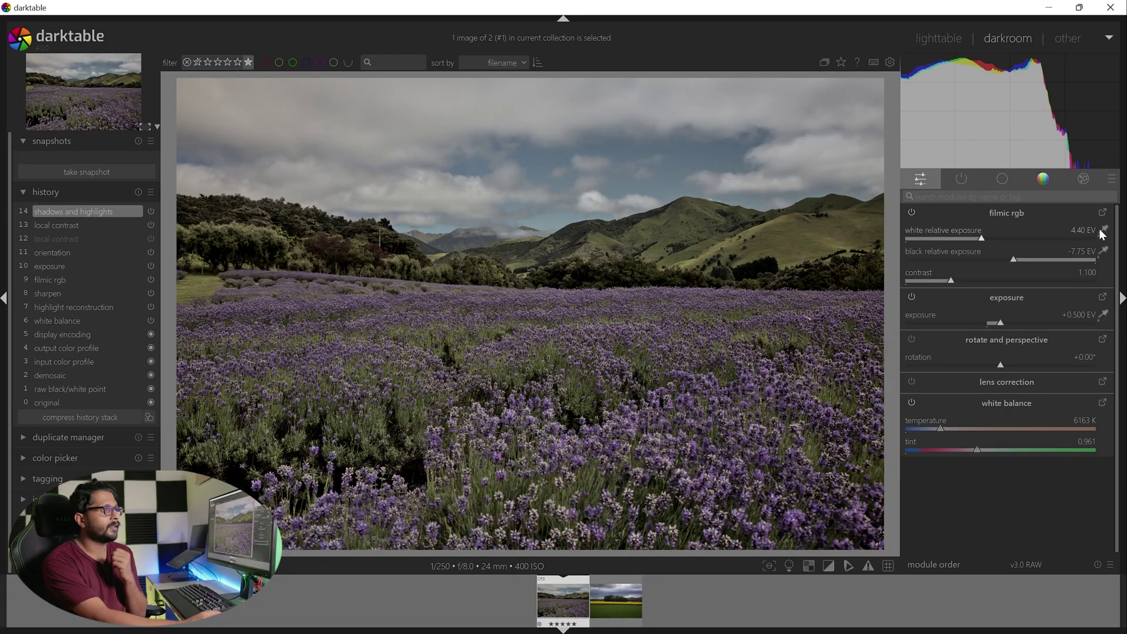
{"action": "left_click", "coordinate": [1002, 178]}
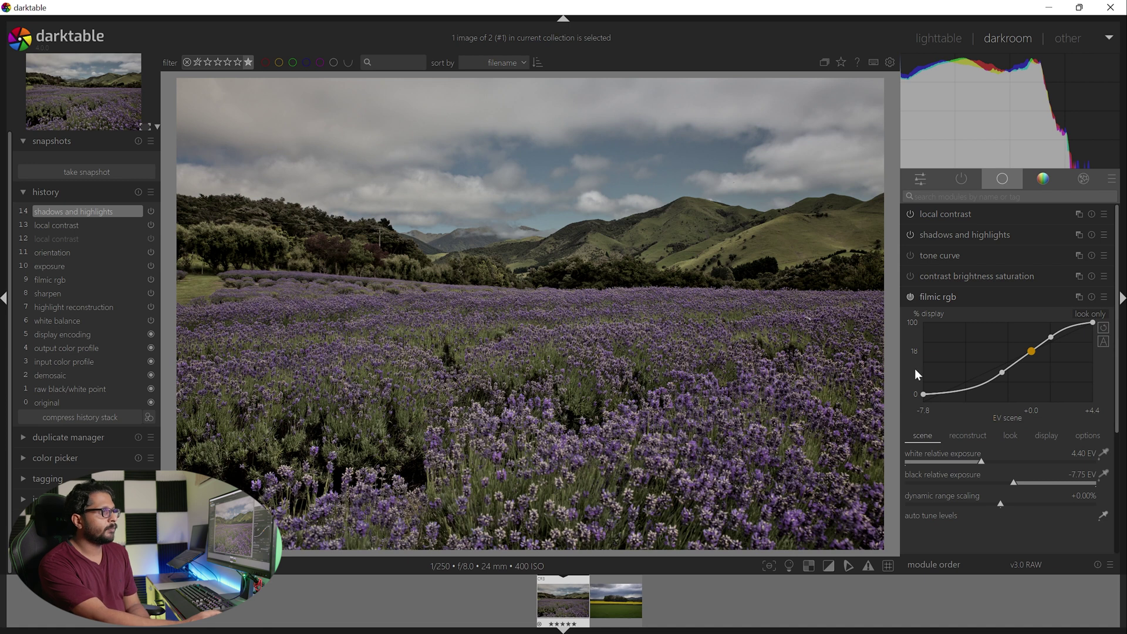
{"action": "left_click", "coordinate": [907, 299]}
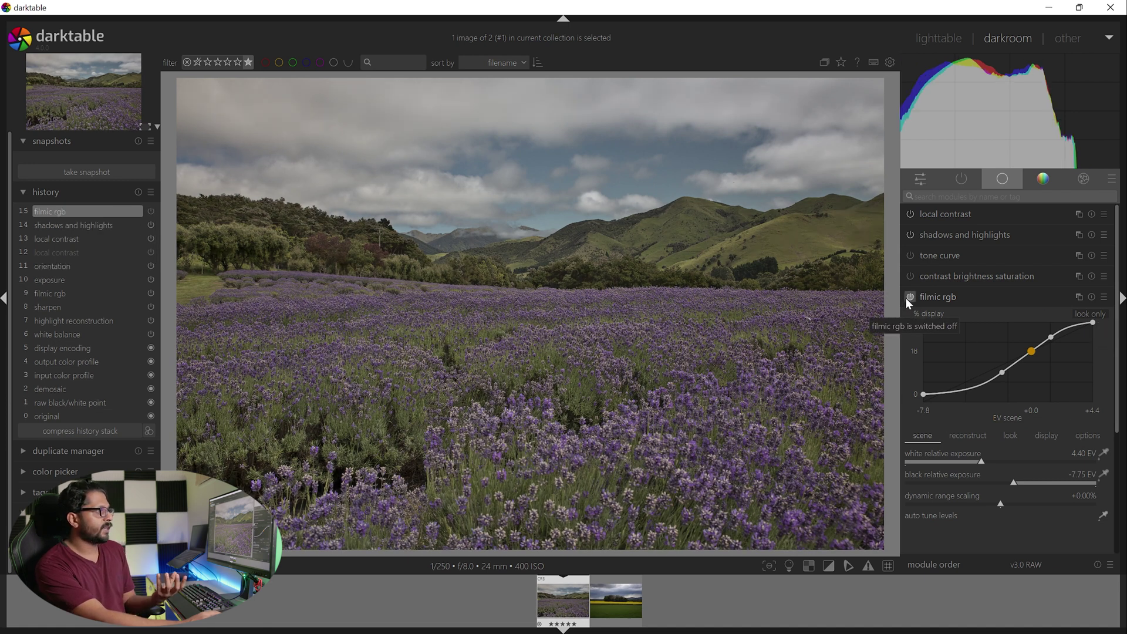
{"action": "left_click", "coordinate": [907, 298]}
{"action": "left_click", "coordinate": [907, 297]}
{"action": "left_click", "coordinate": [907, 298]}
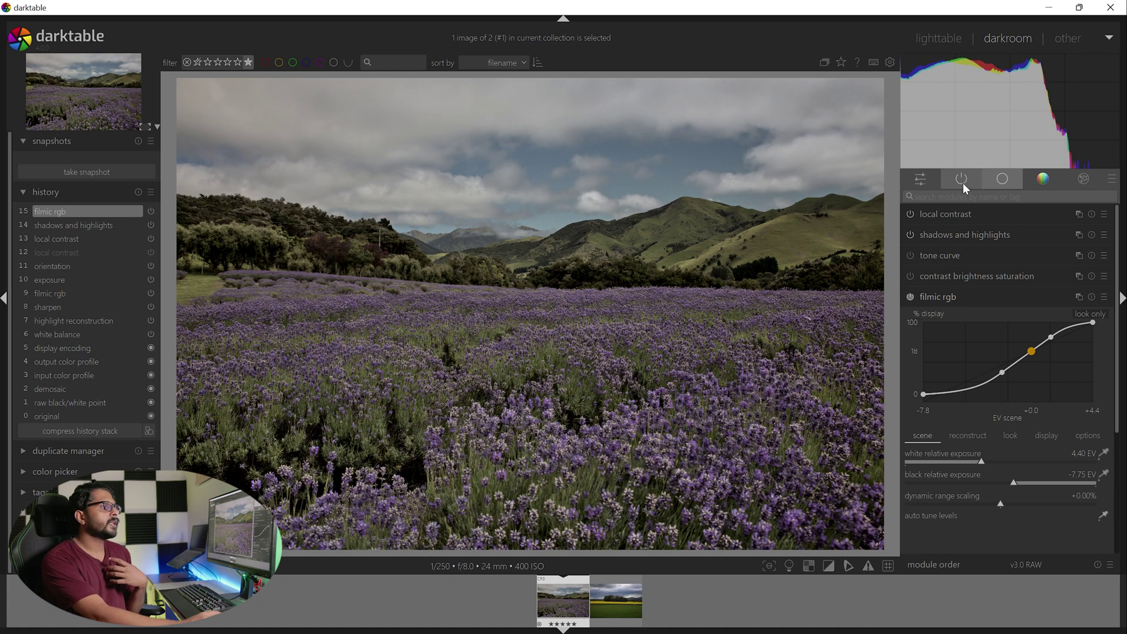
Step: Collapse filmic rgb and expand the tone curve with its straight RGB linked curve
{"action": "left_click", "coordinate": [963, 183]}
{"action": "left_click", "coordinate": [999, 180]}
{"action": "left_click", "coordinate": [944, 238]}
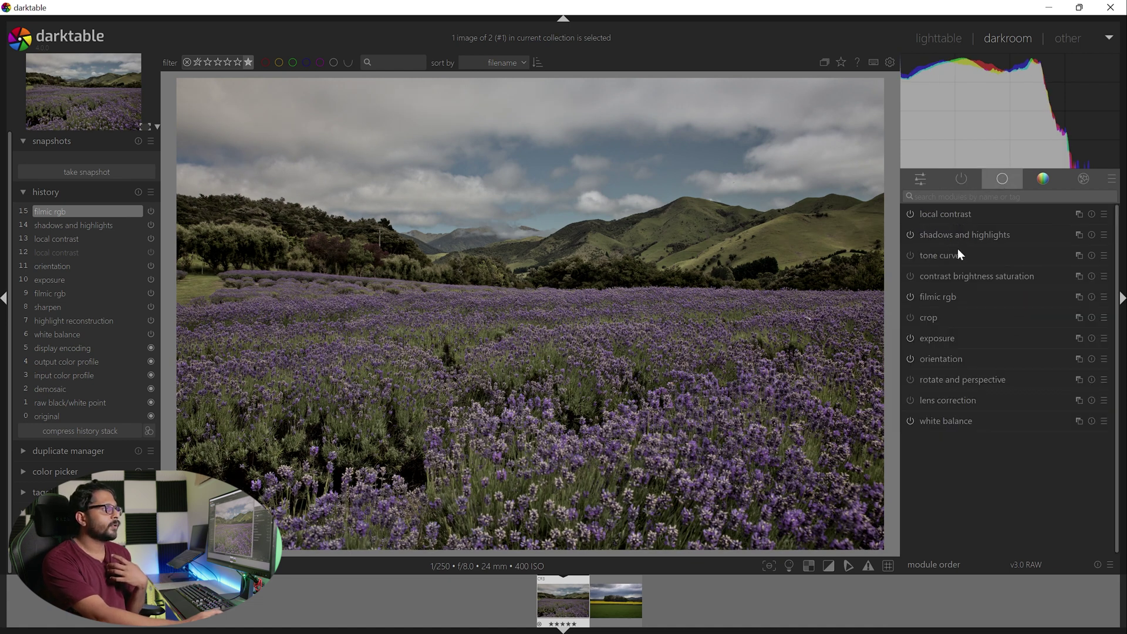
{"action": "left_click", "coordinate": [954, 258]}
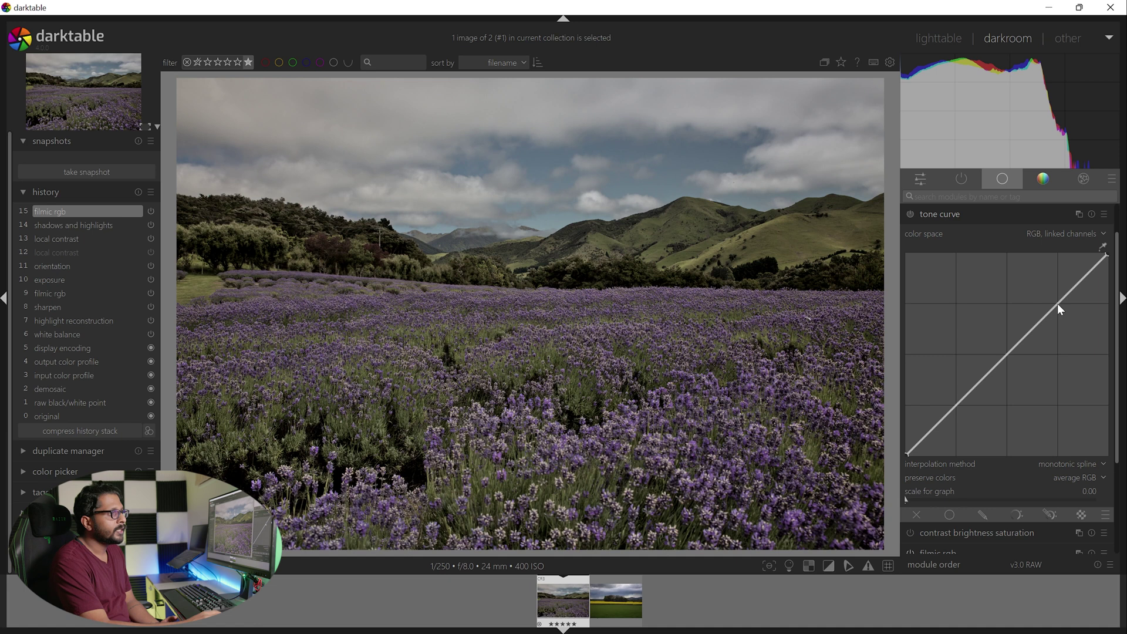
Step: Add upper and lower tone curve nodes for an S-curve and lift the darkest point slightly
{"action": "left_click", "coordinate": [1055, 302]}
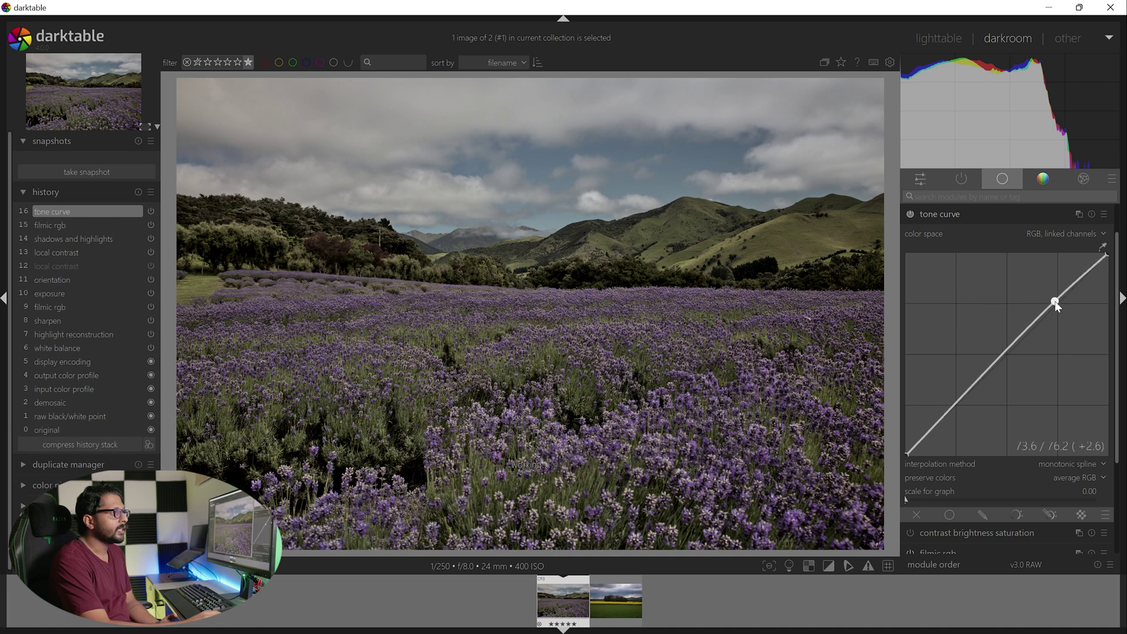
{"action": "left_click", "coordinate": [959, 417]}
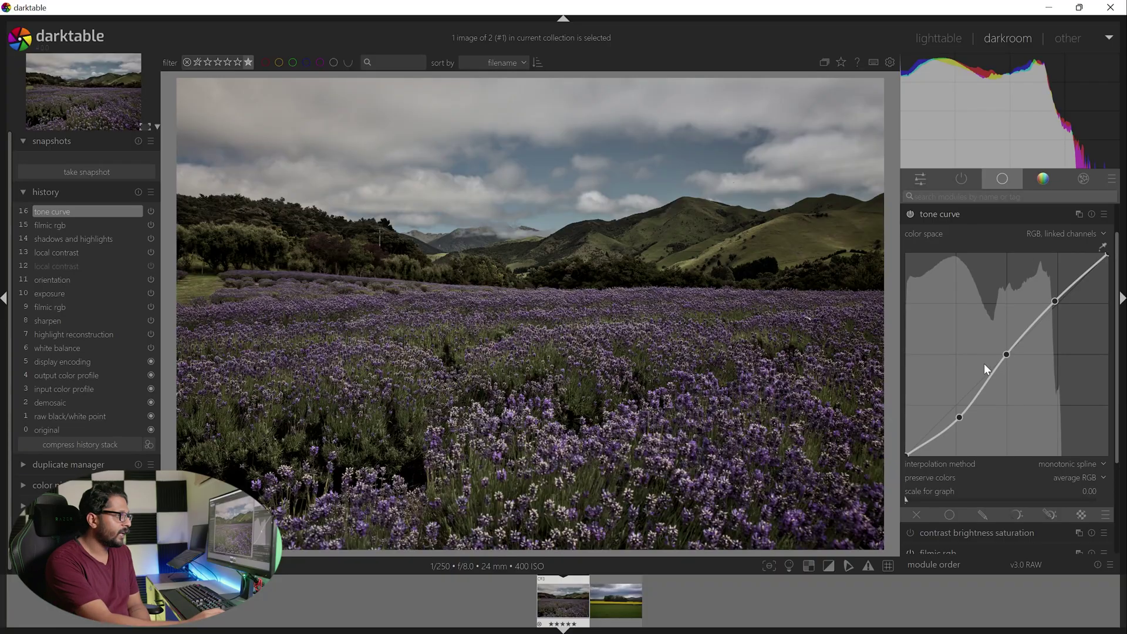
{"action": "mouse_move", "coordinate": [906, 455]}
{"action": "left_mouse_down"}
{"action": "mouse_move", "coordinate": [921, 458]}
{"action": "mouse_move", "coordinate": [894, 452]}
{"action": "left_mouse_up"}
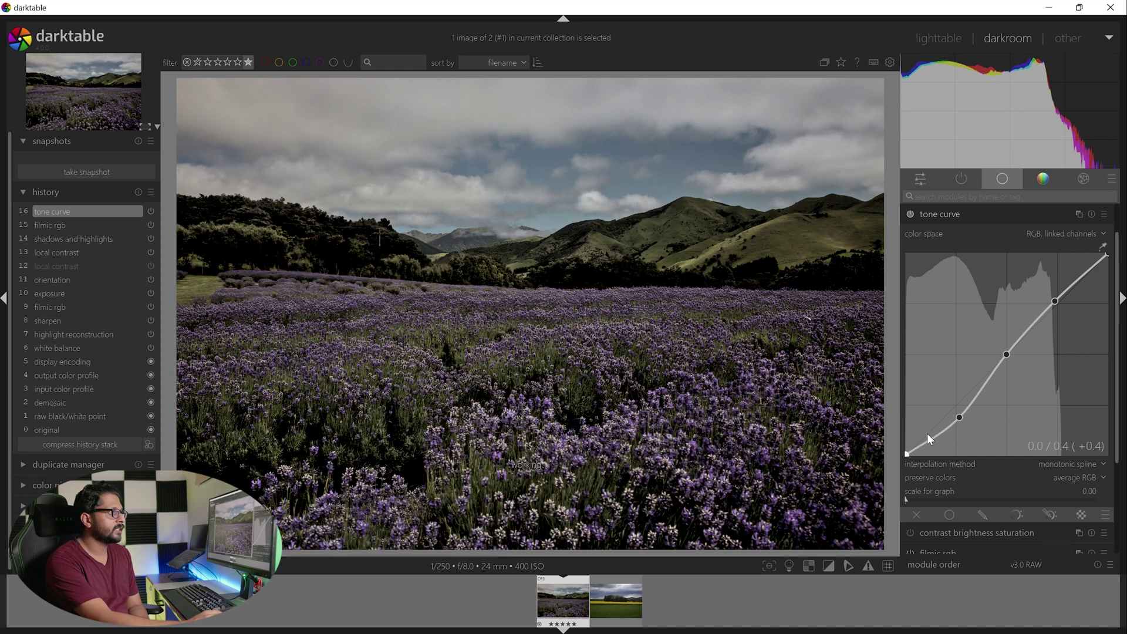
{"action": "left_click", "coordinate": [992, 277]}
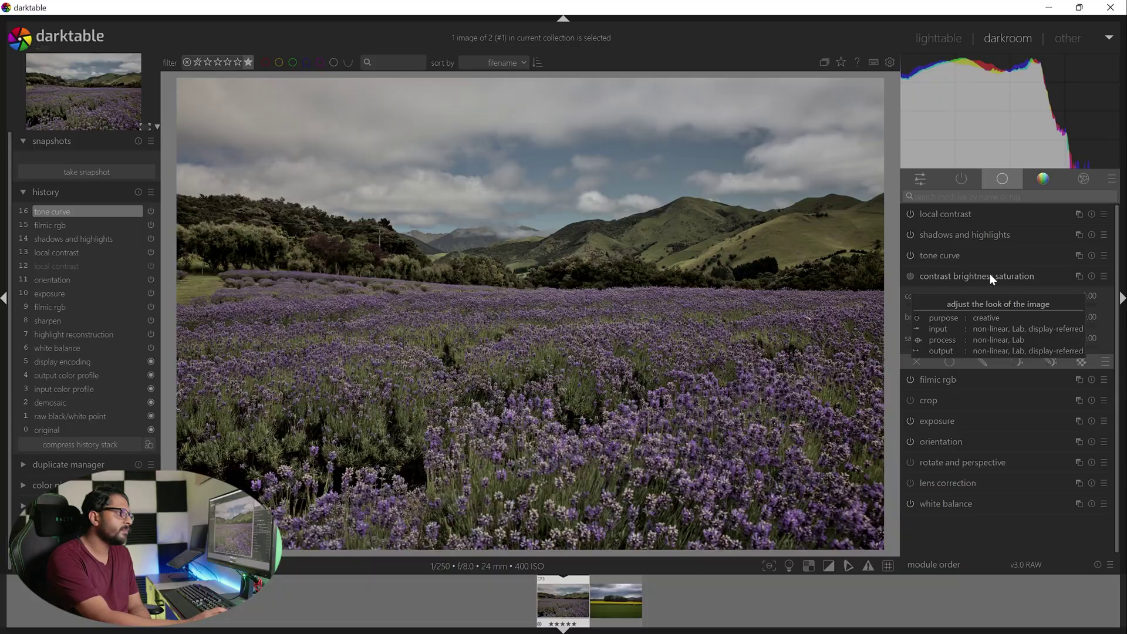
Step: Raise brightness to about +0.52, then reset it to zero
{"action": "left_click", "coordinate": [990, 274]}
{"action": "left_click_drag", "start_coordinate": [1005, 324], "coordinate": [1051, 325]}
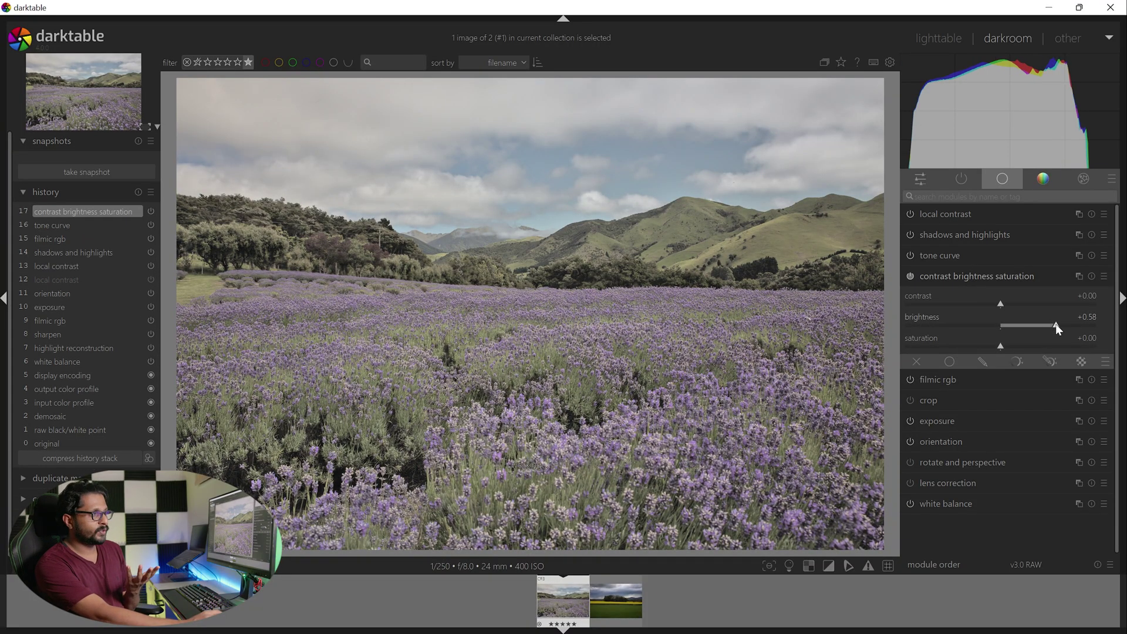
{"action": "double_click", "coordinate": [1052, 325]}
Step: Raise saturation to +0.39 then +0.79, reset it to zero, and expand filmic rgb
{"action": "left_click", "coordinate": [1002, 349]}
{"action": "left_click_drag", "start_coordinate": [1003, 347], "coordinate": [1040, 346]}
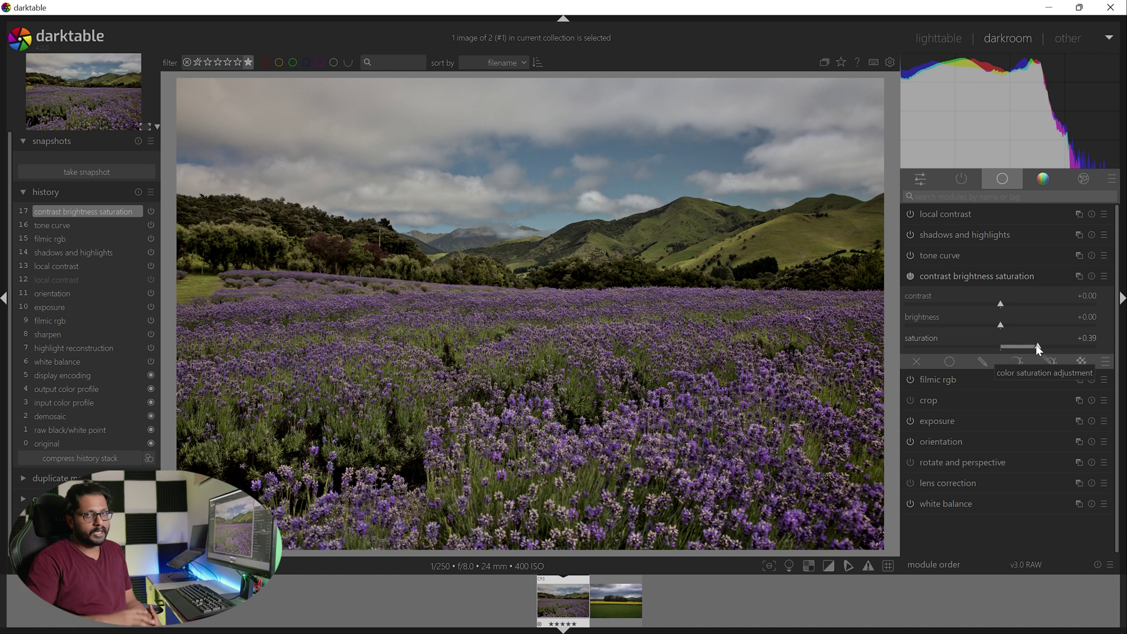
{"action": "left_click_drag", "start_coordinate": [1037, 348], "coordinate": [1079, 348]}
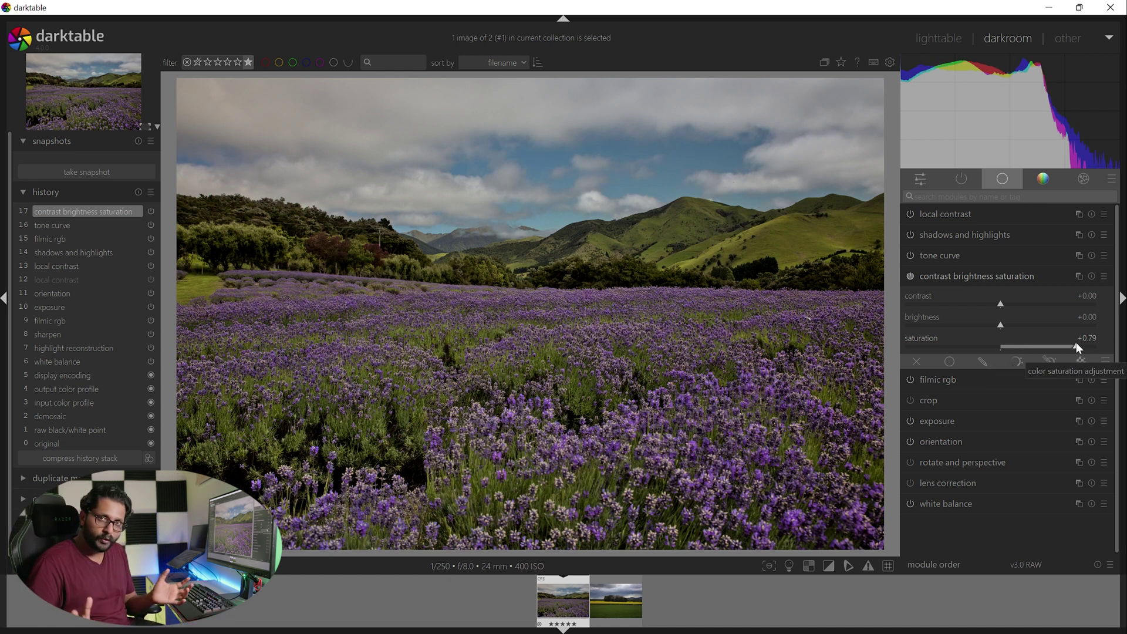
{"action": "double_click", "coordinate": [1076, 345]}
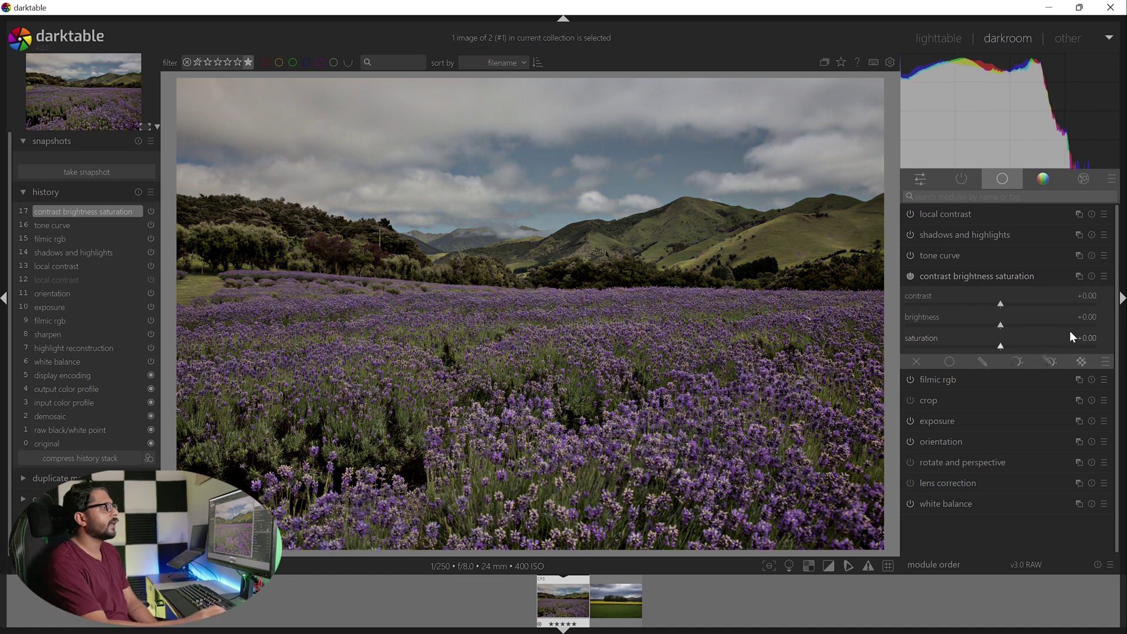
{"action": "left_click", "coordinate": [1005, 277]}
{"action": "left_click", "coordinate": [949, 289]}
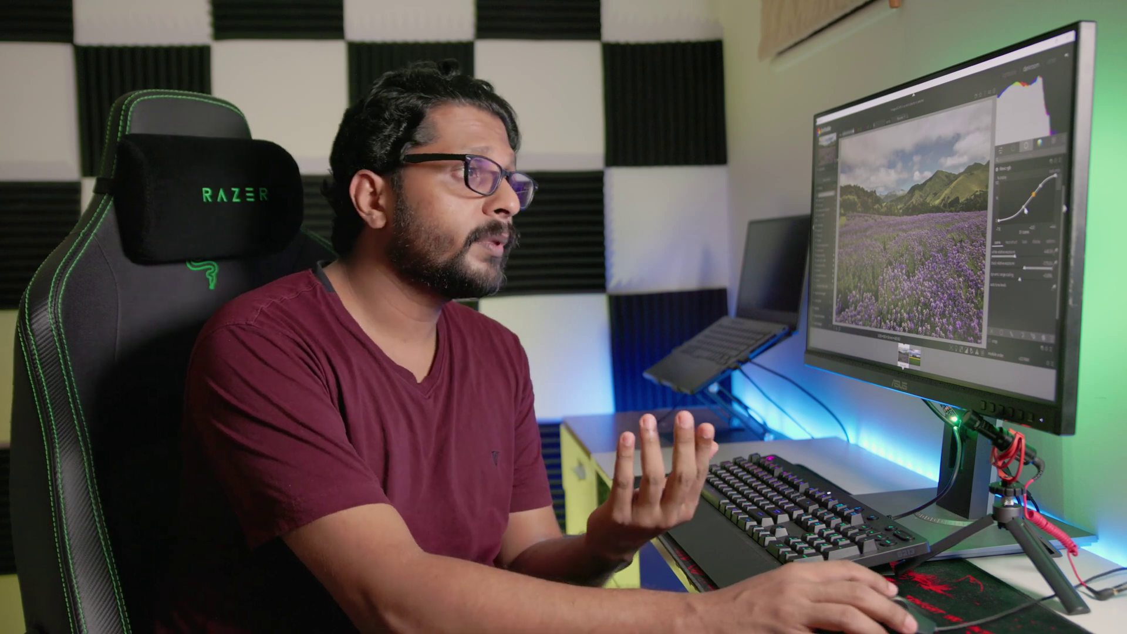
Step: Collapse filmic rgb to return to the full module list
{"action": "left_click", "coordinate": [1011, 226]}
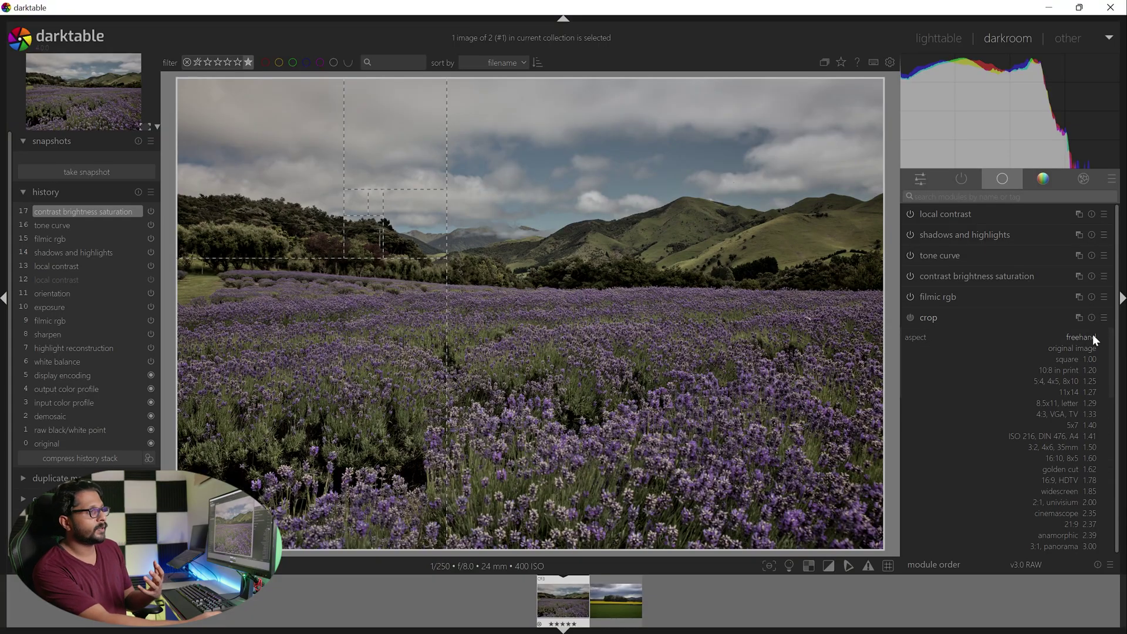
Step: Set the crop aspect to freehand and pull the top-right corner inward
{"action": "left_click", "coordinate": [1093, 334]}
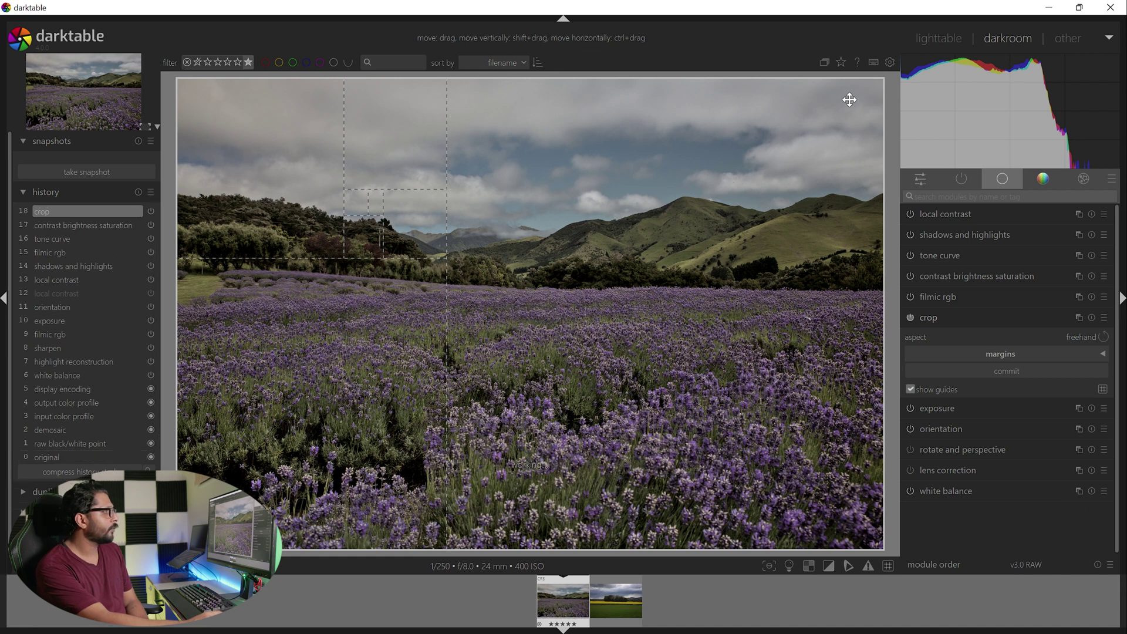
{"action": "left_click_drag", "start_coordinate": [877, 85], "coordinate": [670, 222]}
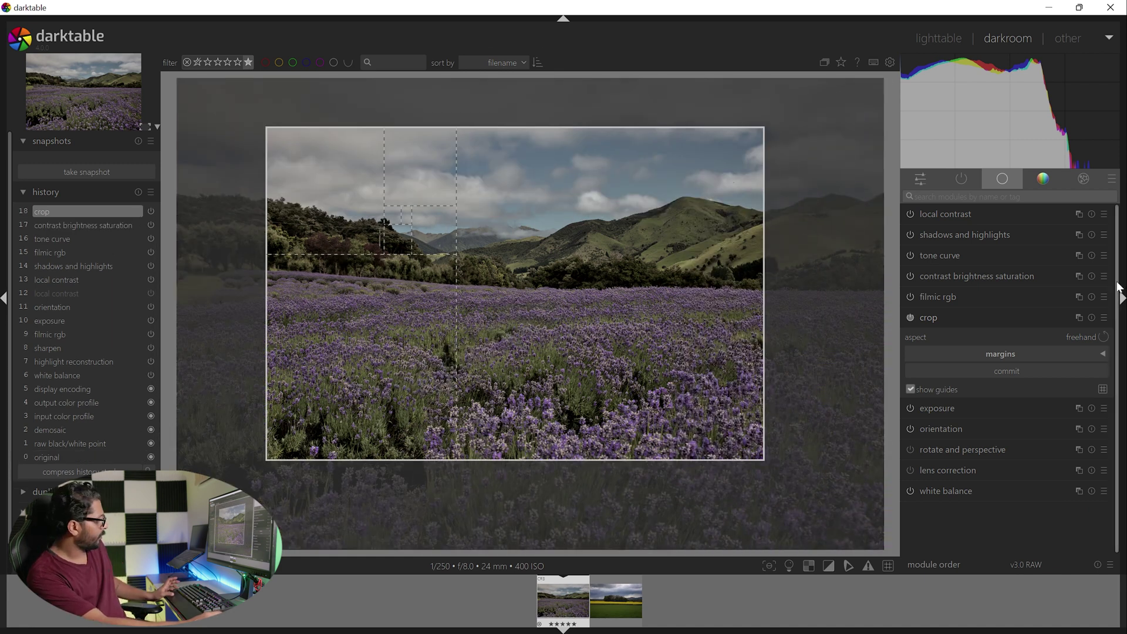
{"action": "left_click", "coordinate": [1089, 338]}
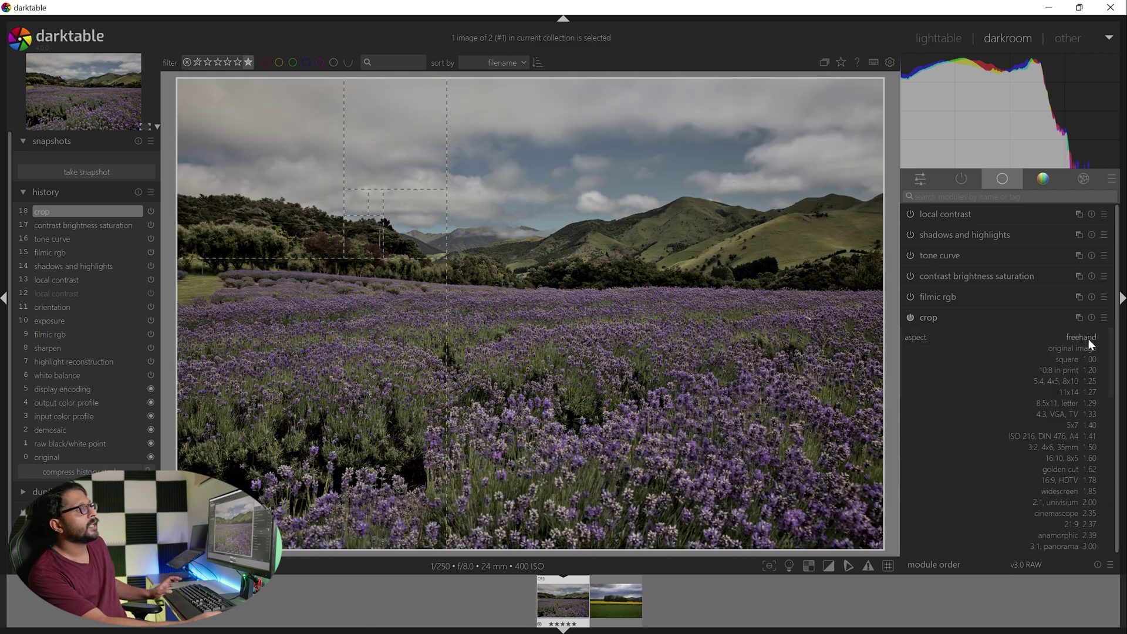
{"action": "scroll", "coordinate": [1074, 487], "scroll_direction": "down", "scroll_amount": 4}
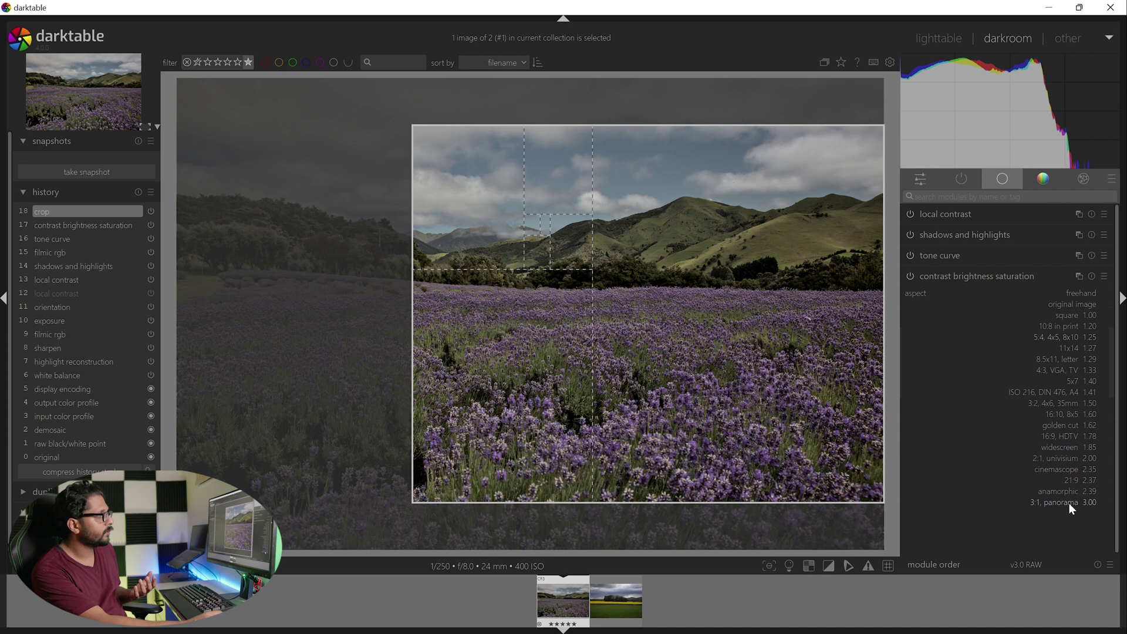
Step: Switch the crop to 16:9, then move and resize the frame
{"action": "left_click", "coordinate": [1061, 435]}
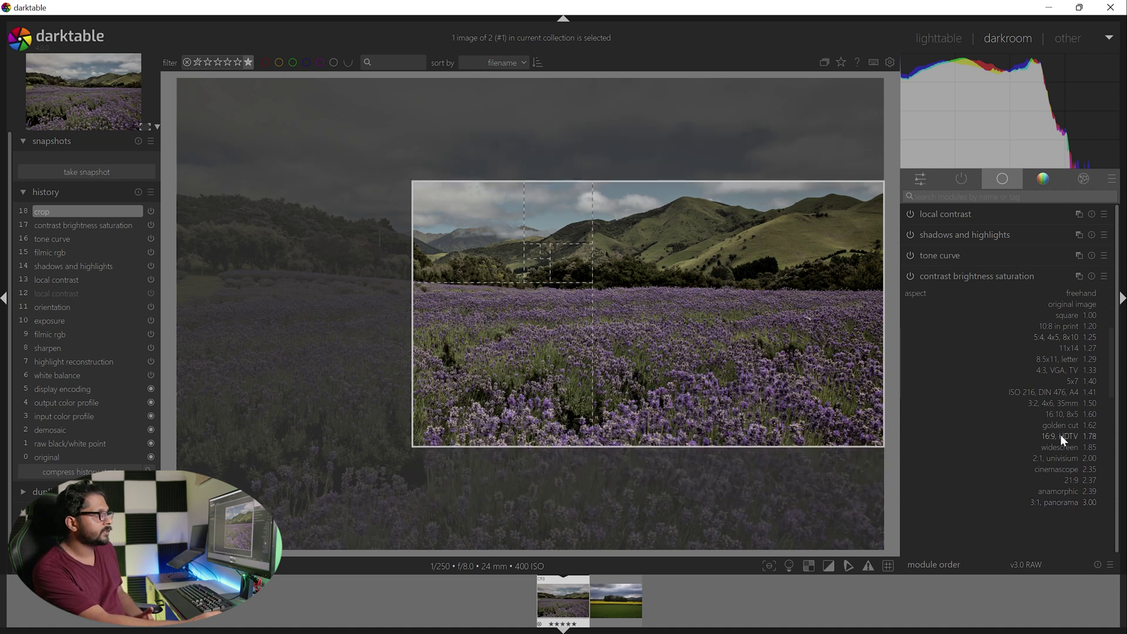
{"action": "left_click_drag", "start_coordinate": [625, 355], "coordinate": [529, 312]}
{"action": "mouse_move", "coordinate": [730, 433]}
{"action": "left_mouse_down"}
{"action": "mouse_move", "coordinate": [801, 485]}
{"action": "mouse_move", "coordinate": [569, 362]}
{"action": "mouse_move", "coordinate": [818, 437]}
{"action": "left_mouse_up"}
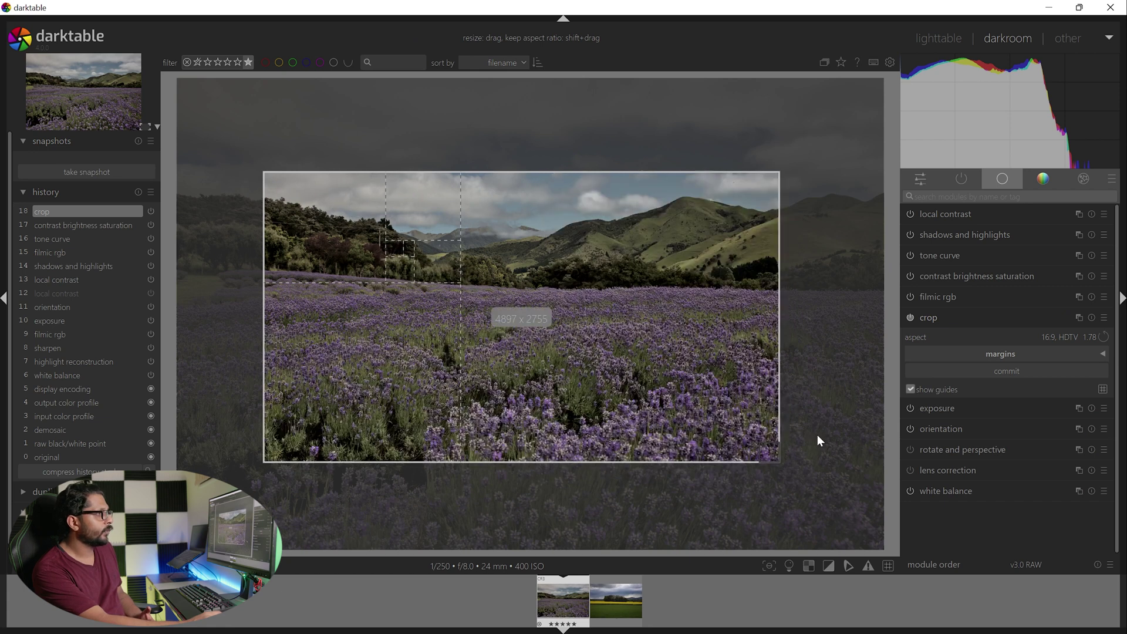
{"action": "left_click", "coordinate": [1075, 440]}
{"action": "left_click", "coordinate": [1075, 440]}
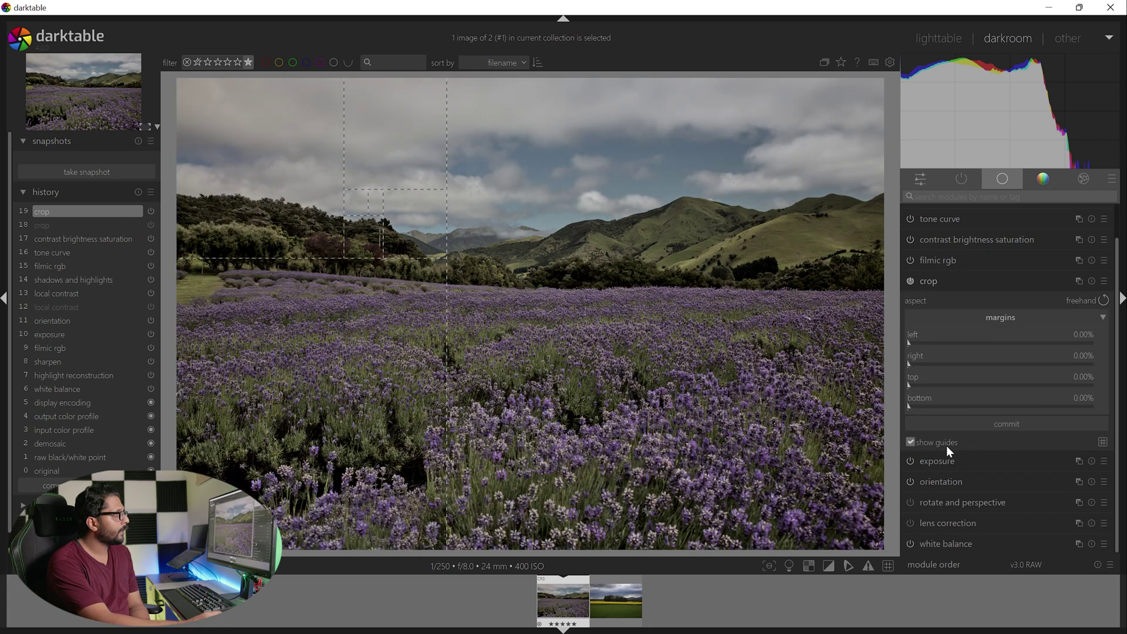
Step: Set crop guides to golden spiral, then diagonal method, and collapse the crop module
{"action": "left_click", "coordinate": [947, 446]}
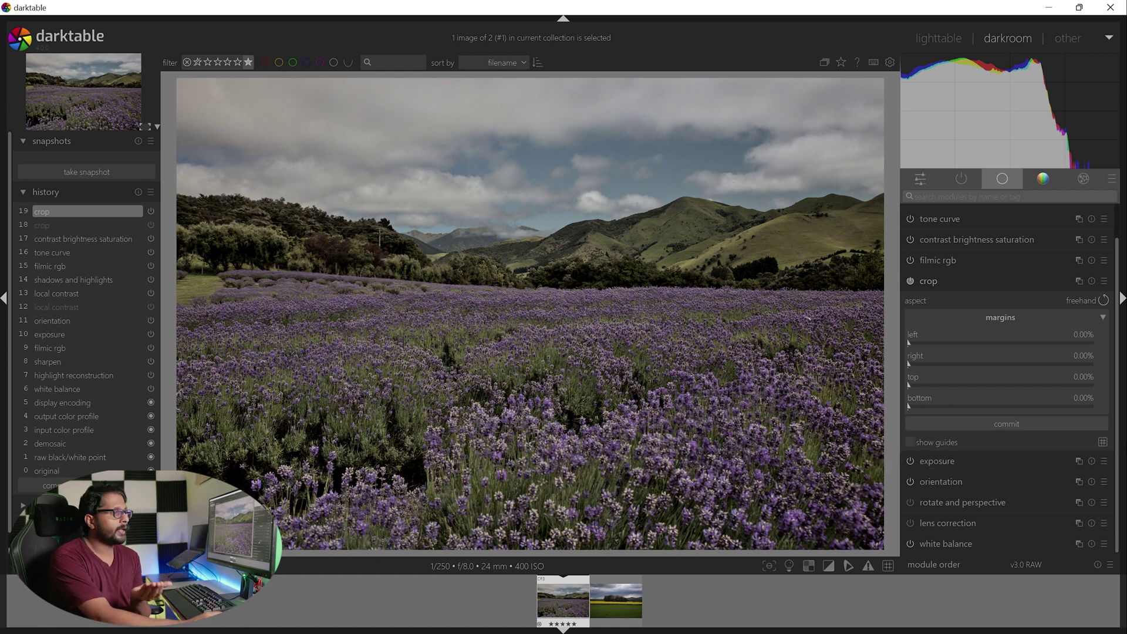
{"action": "left_click", "coordinate": [1103, 443]}
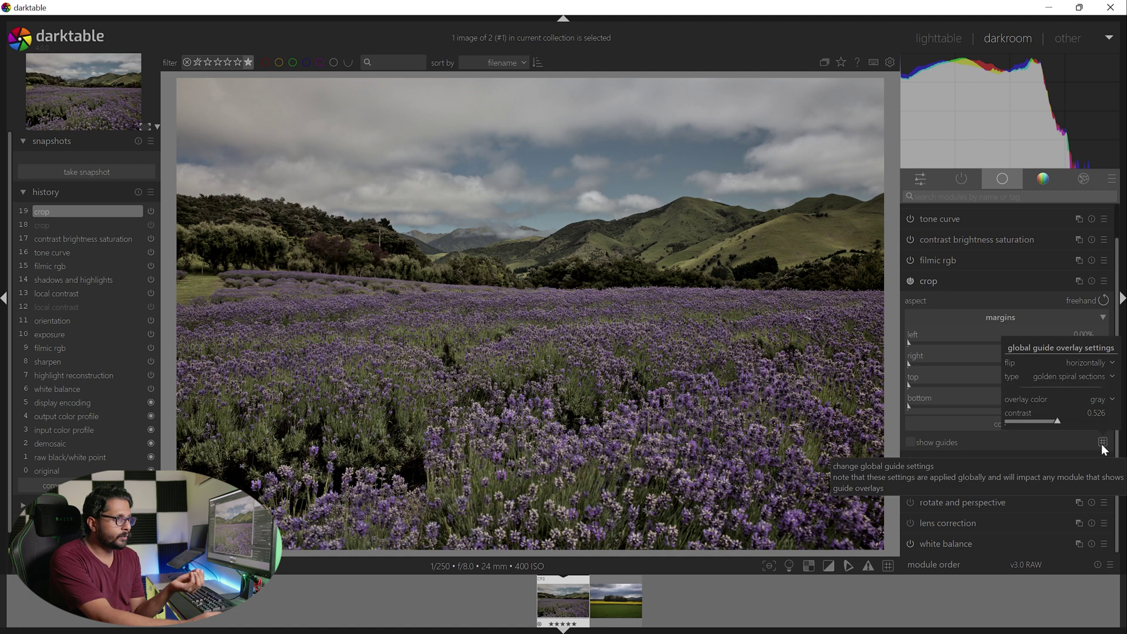
{"action": "left_click", "coordinate": [1108, 379]}
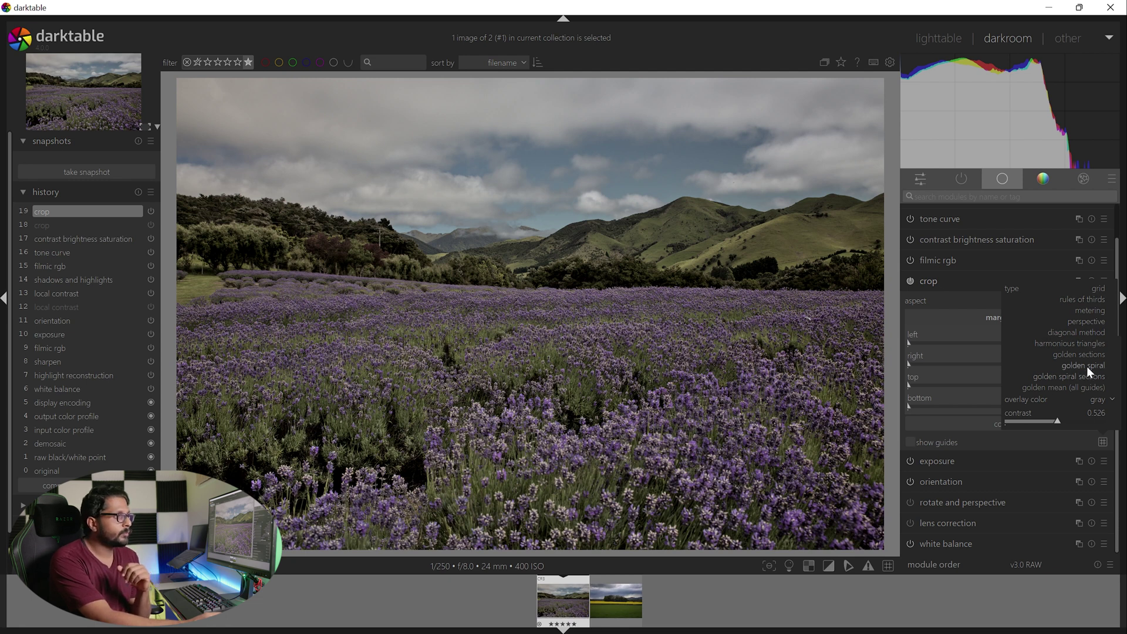
{"action": "left_click", "coordinate": [1086, 366]}
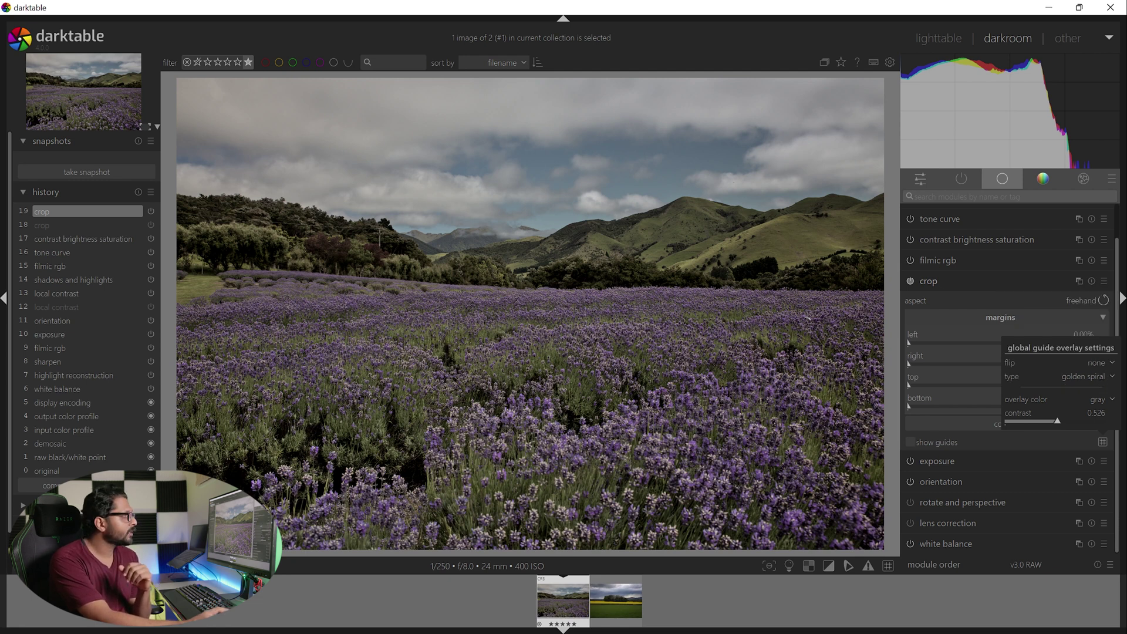
{"action": "left_click", "coordinate": [917, 445]}
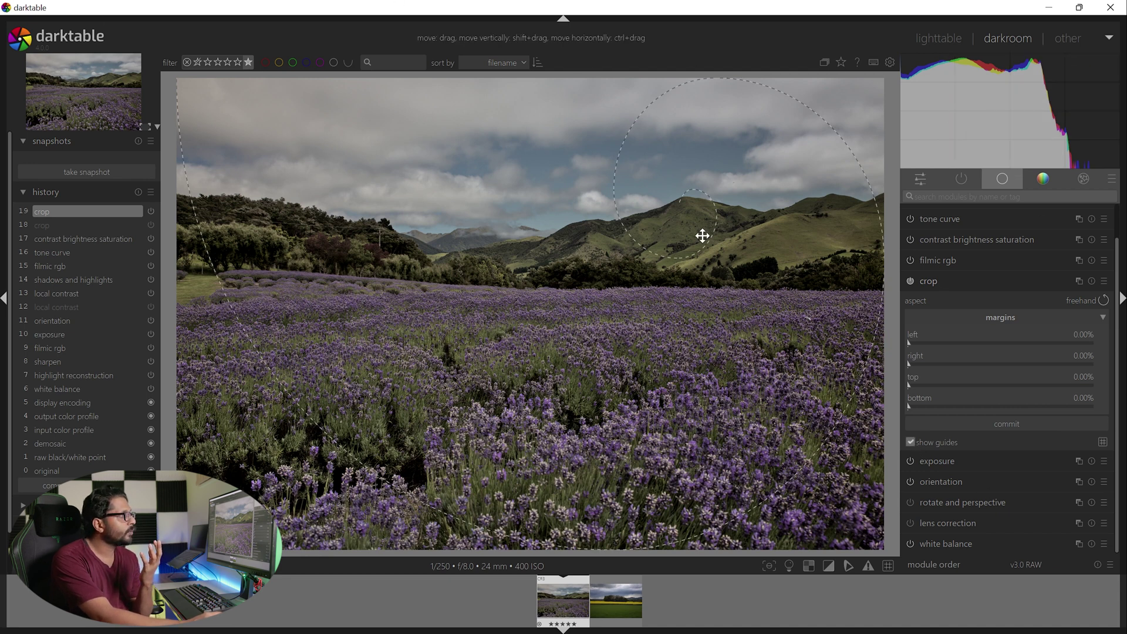
{"action": "left_click", "coordinate": [1102, 444]}
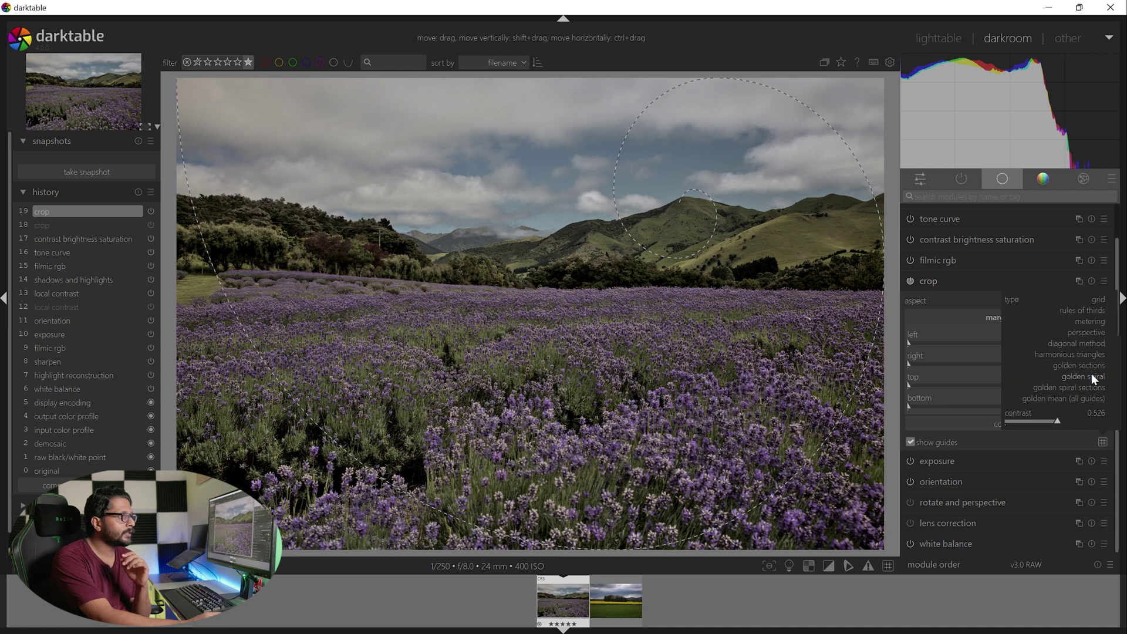
{"action": "left_click", "coordinate": [1086, 342]}
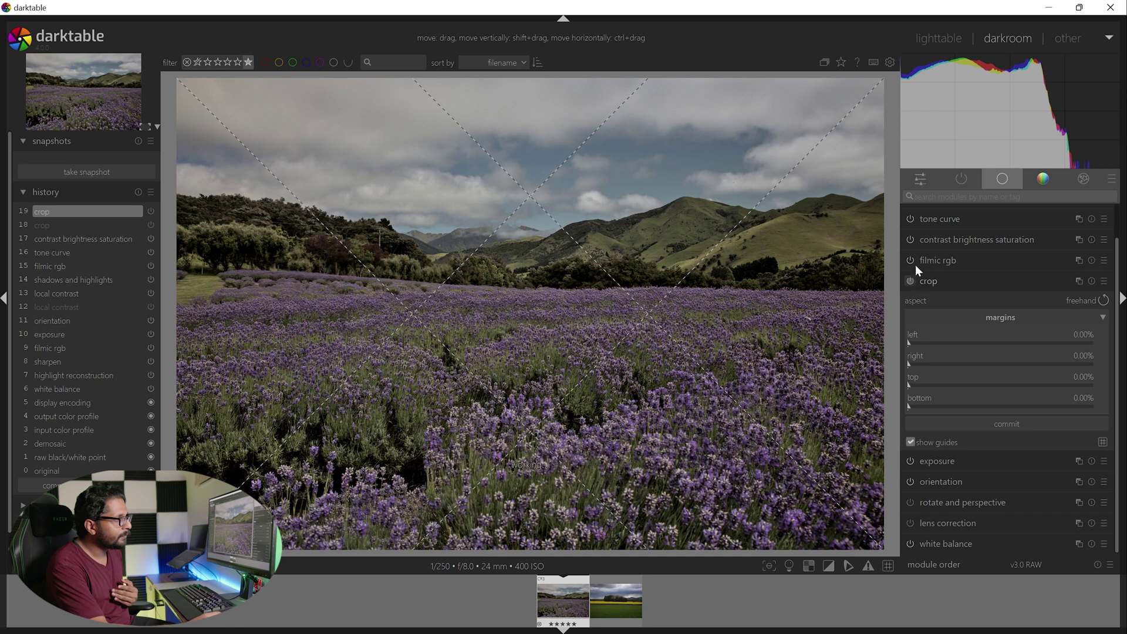
{"action": "left_click", "coordinate": [973, 274]}
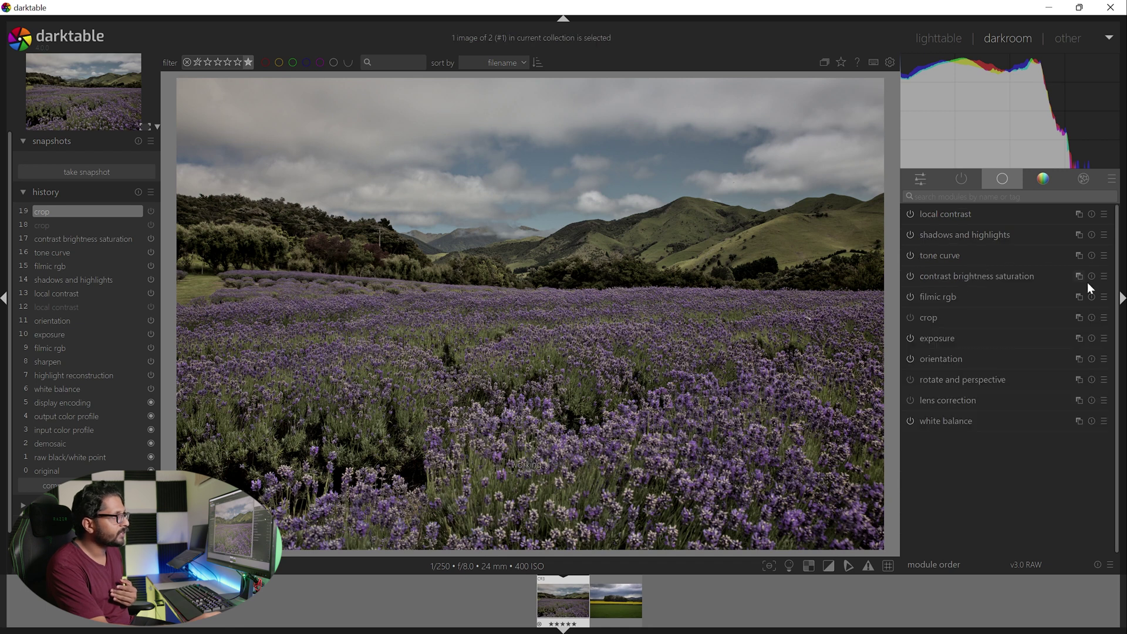
Step: Raise exposure to +1.071 EV, tweak black level to +0.0044, then reset exposure to +0.000 EV
{"action": "left_click", "coordinate": [983, 338]}
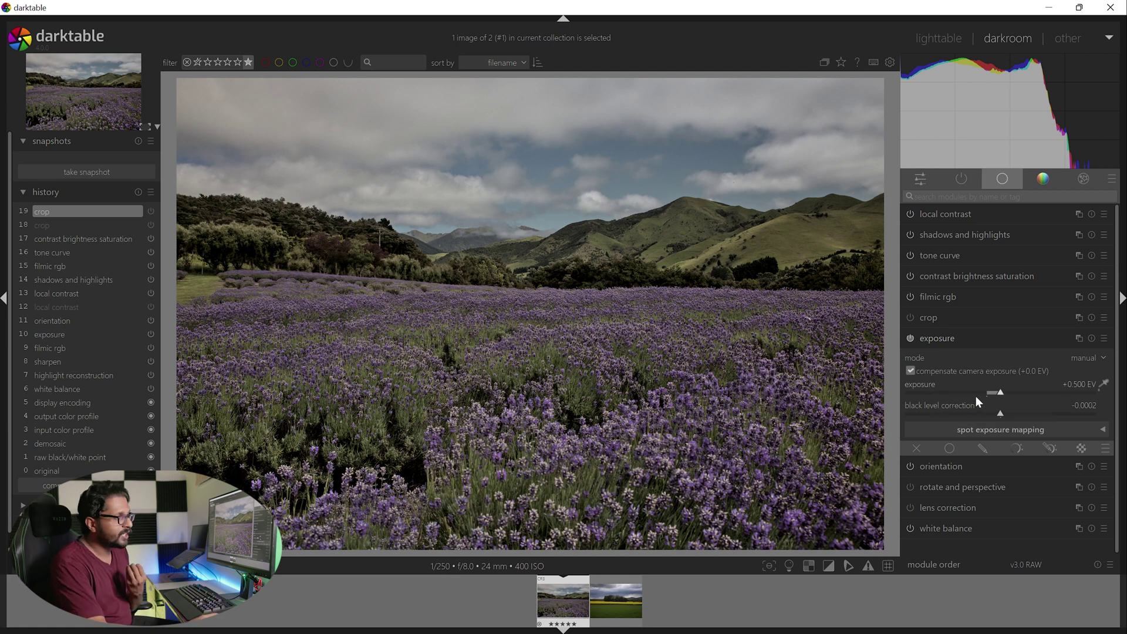
{"action": "left_click_drag", "start_coordinate": [992, 393], "coordinate": [1016, 392]}
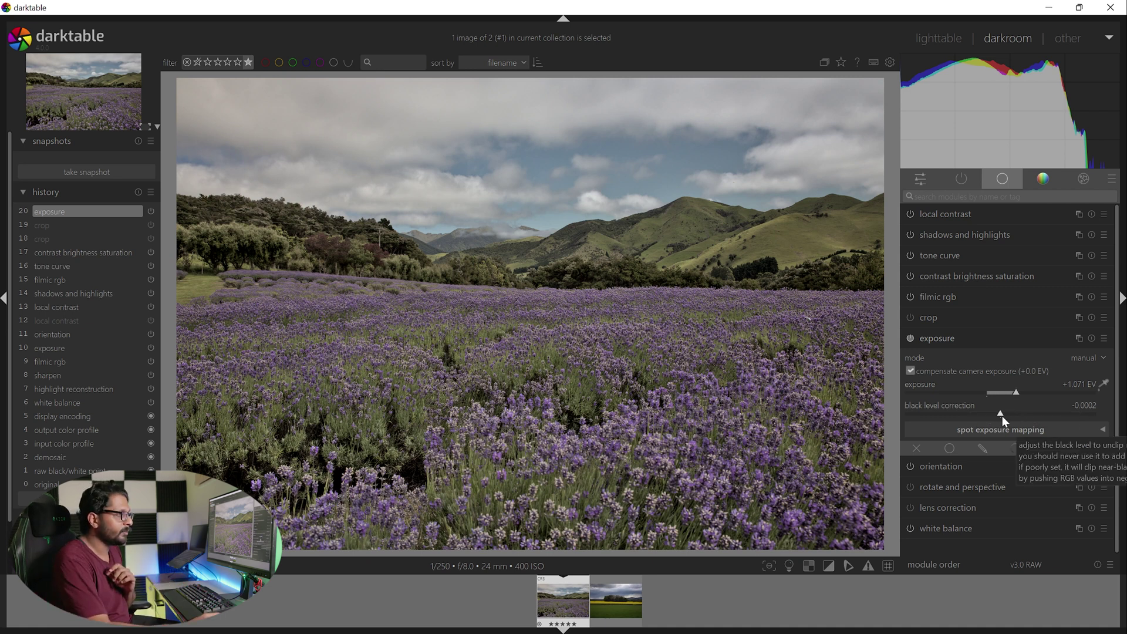
{"action": "left_click", "coordinate": [1002, 415]}
{"action": "mouse_move", "coordinate": [995, 414]}
{"action": "left_mouse_down"}
{"action": "mouse_move", "coordinate": [977, 412]}
{"action": "mouse_move", "coordinate": [1023, 410]}
{"action": "left_mouse_up"}
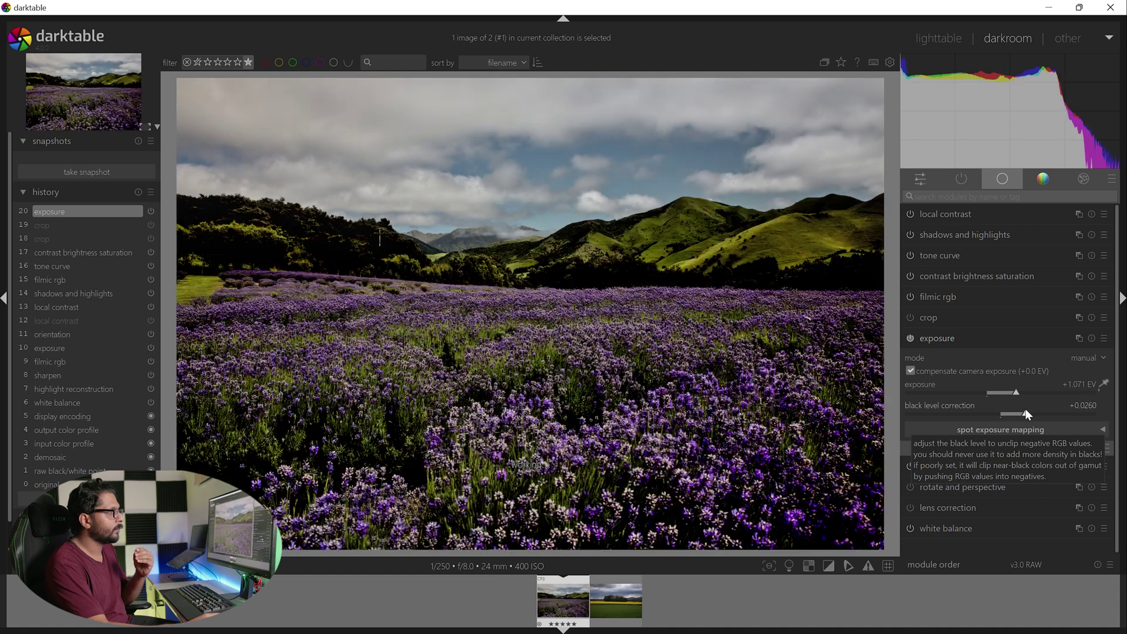
{"action": "mouse_move", "coordinate": [1010, 410]}
{"action": "left_mouse_down"}
{"action": "mouse_move", "coordinate": [1000, 412]}
{"action": "mouse_move", "coordinate": [1013, 393]}
{"action": "left_mouse_up"}
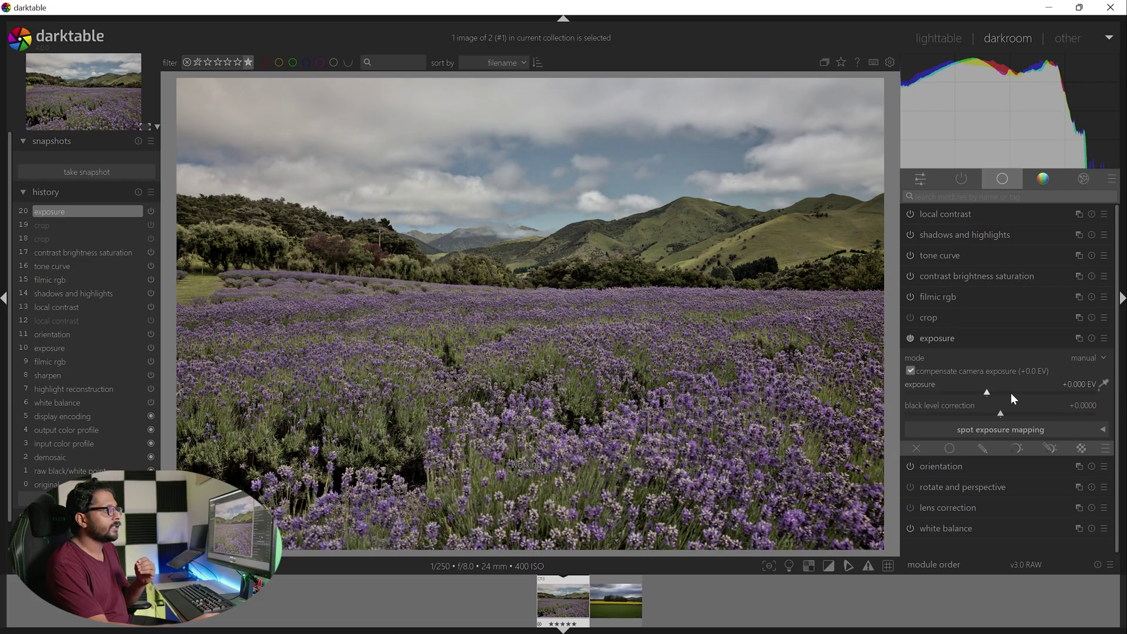
{"action": "left_click", "coordinate": [968, 345]}
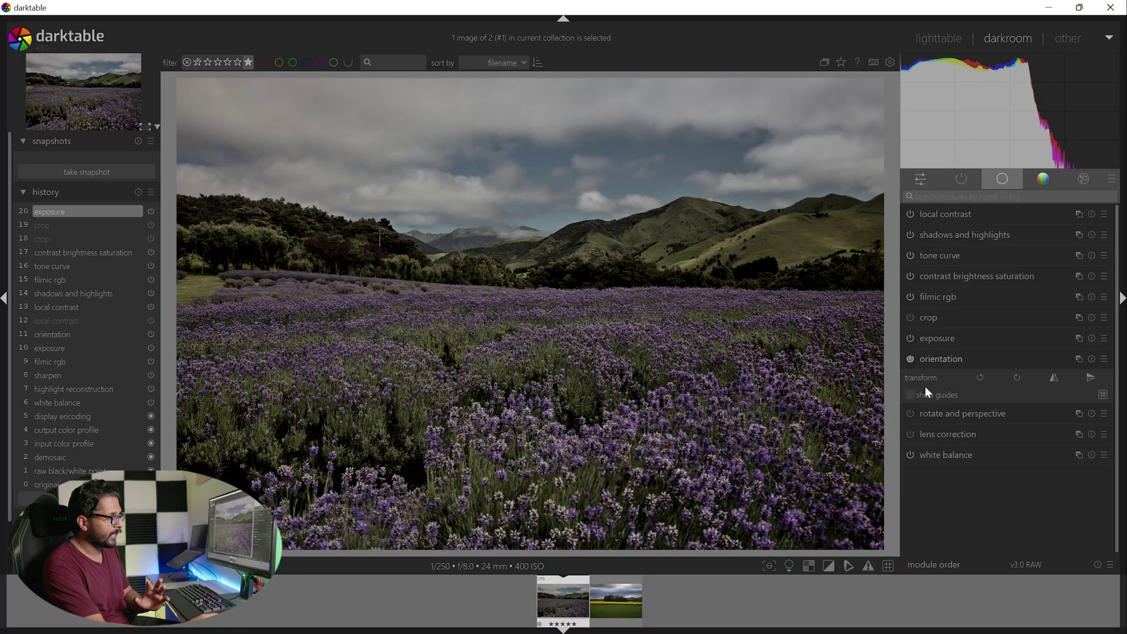
Step: Show composition guides over the photo and check the available guide types
{"action": "left_click", "coordinate": [926, 394]}
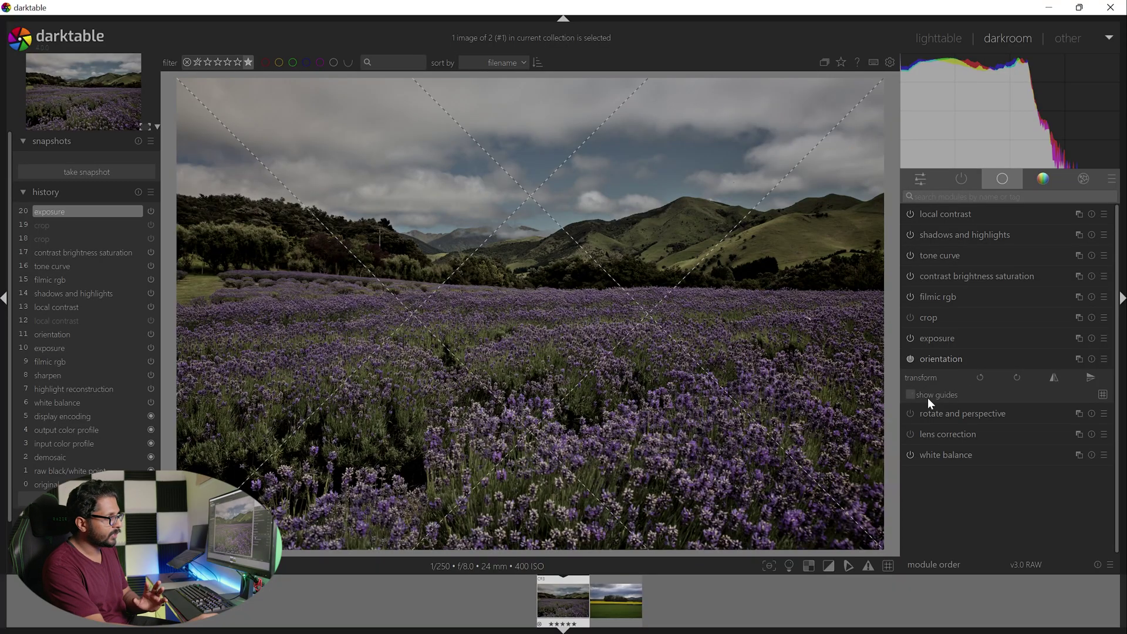
{"action": "left_click", "coordinate": [1104, 394]}
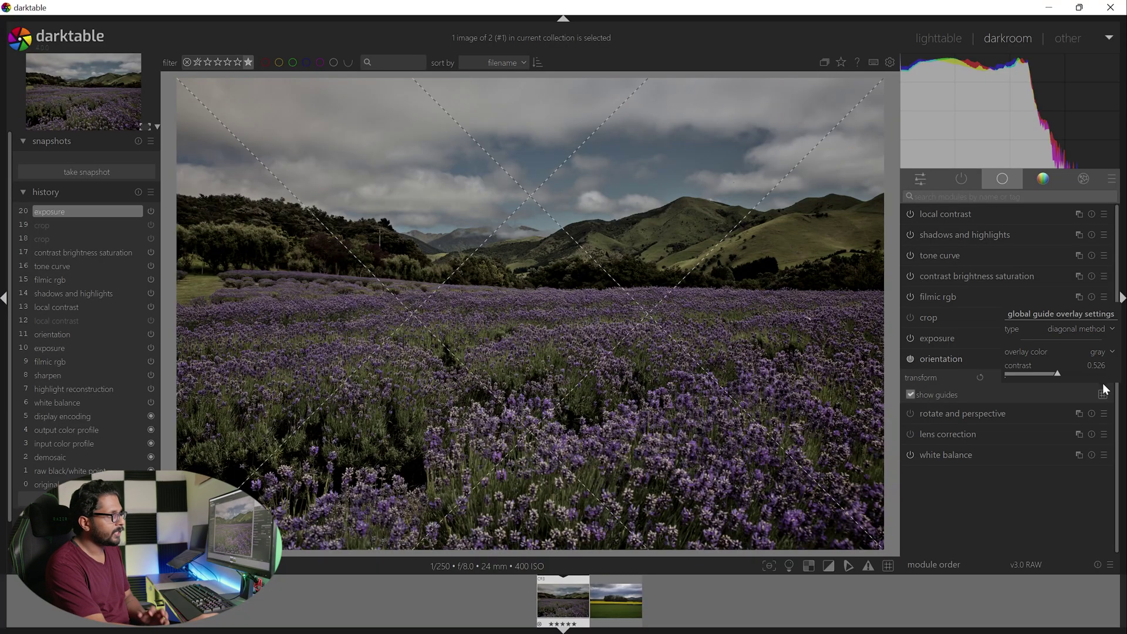
{"action": "left_click", "coordinate": [1104, 332]}
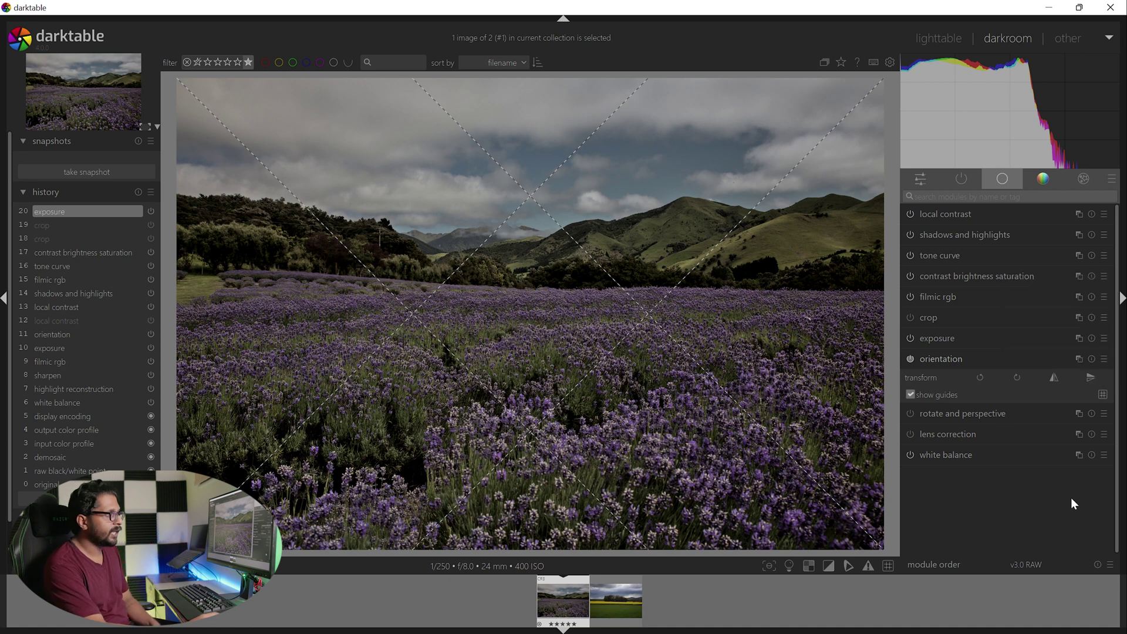
Step: Flip the photo horizontally and back, then try rotating it by 90 degrees
{"action": "left_click", "coordinate": [1057, 377]}
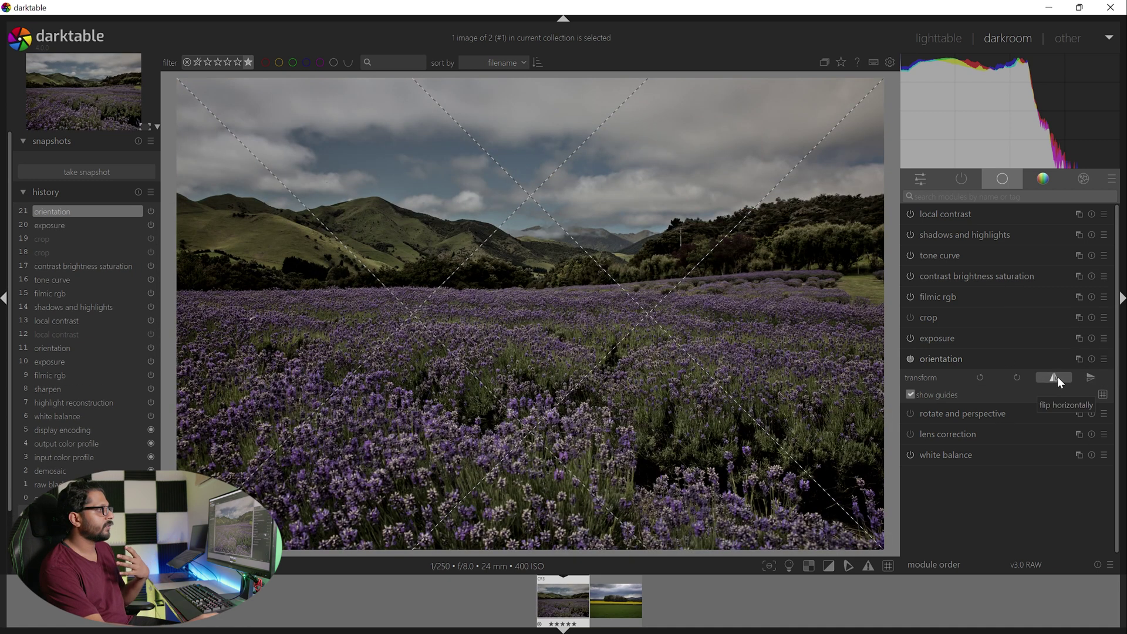
{"action": "left_click", "coordinate": [1057, 376]}
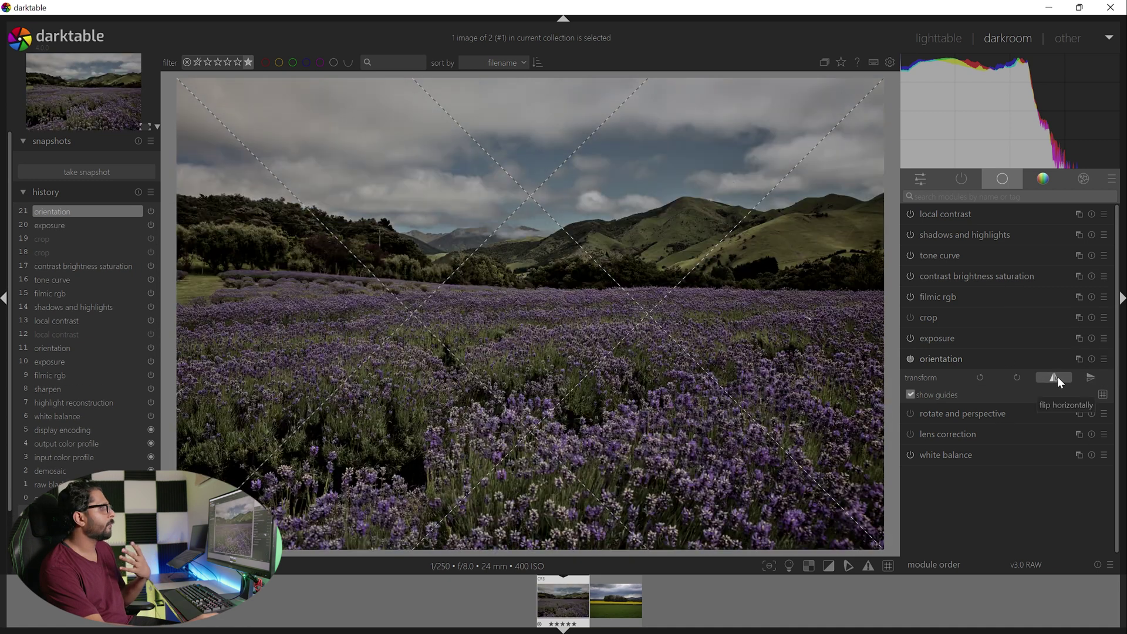
{"action": "left_click", "coordinate": [981, 380]}
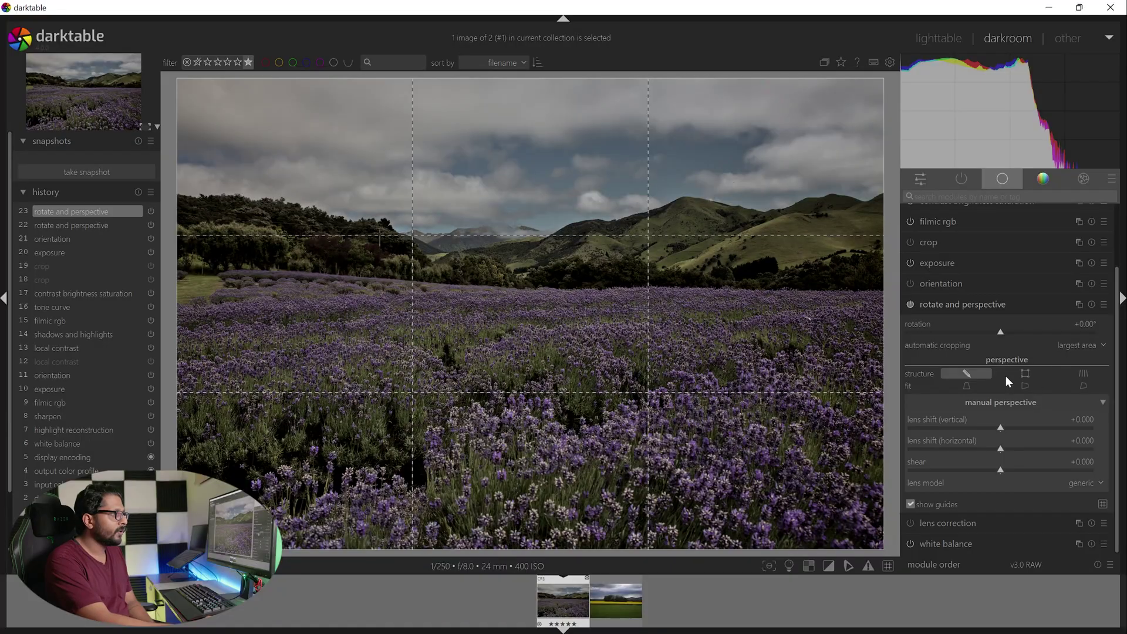
Step: Draw a perspective rectangle, raise vertical lens shift to +0.338 and tilt the shear
{"action": "left_click", "coordinate": [1027, 374]}
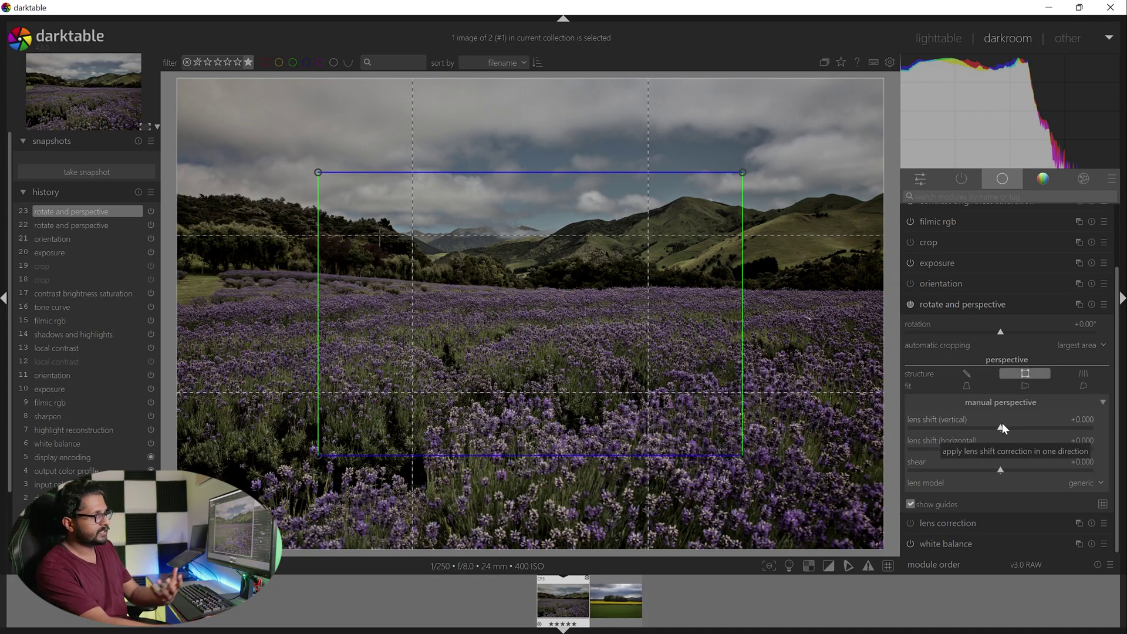
{"action": "left_click_drag", "start_coordinate": [1003, 427], "coordinate": [1033, 427]}
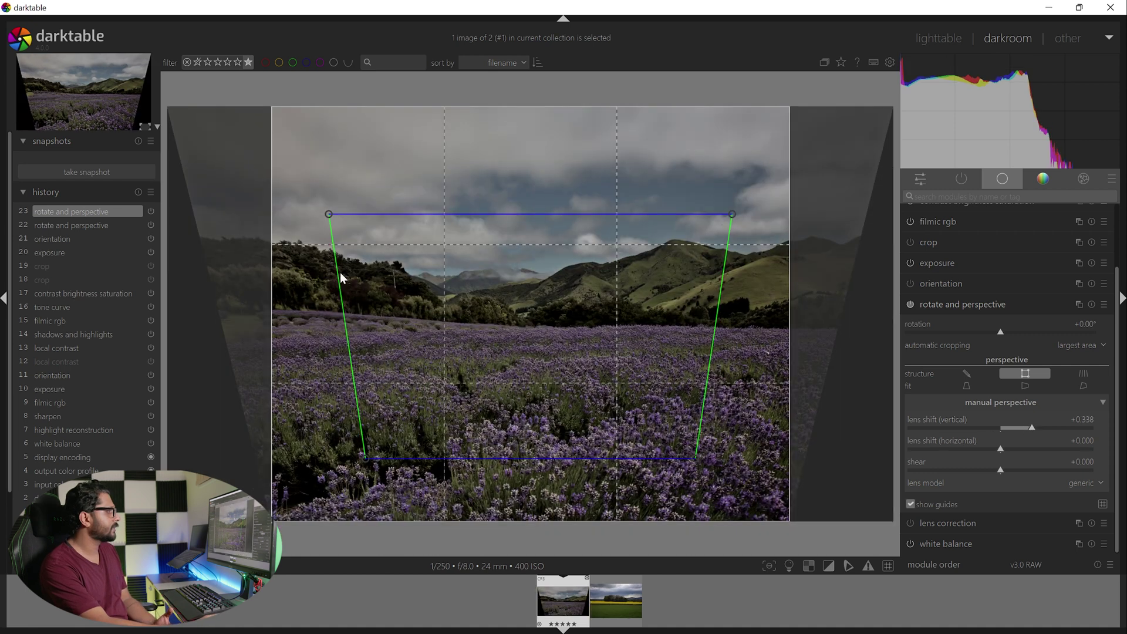
{"action": "left_click_drag", "start_coordinate": [1001, 467], "coordinate": [961, 464]}
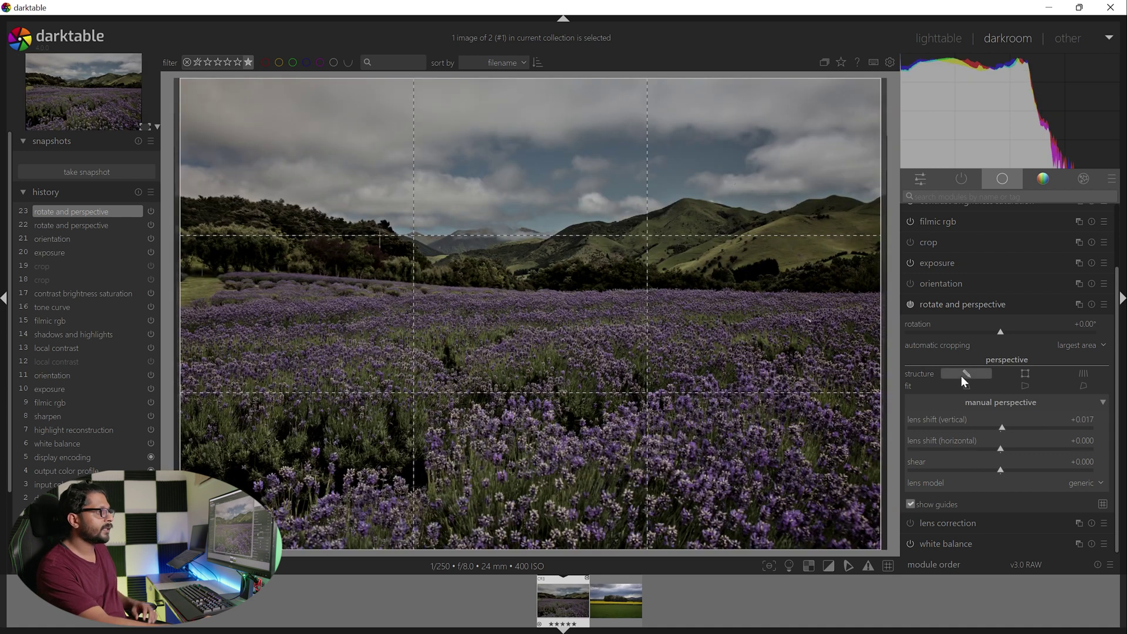
Step: Fit perspective from detected lines, shift it, undo the shear, and disable rotate and perspective
{"action": "left_click", "coordinate": [1082, 374]}
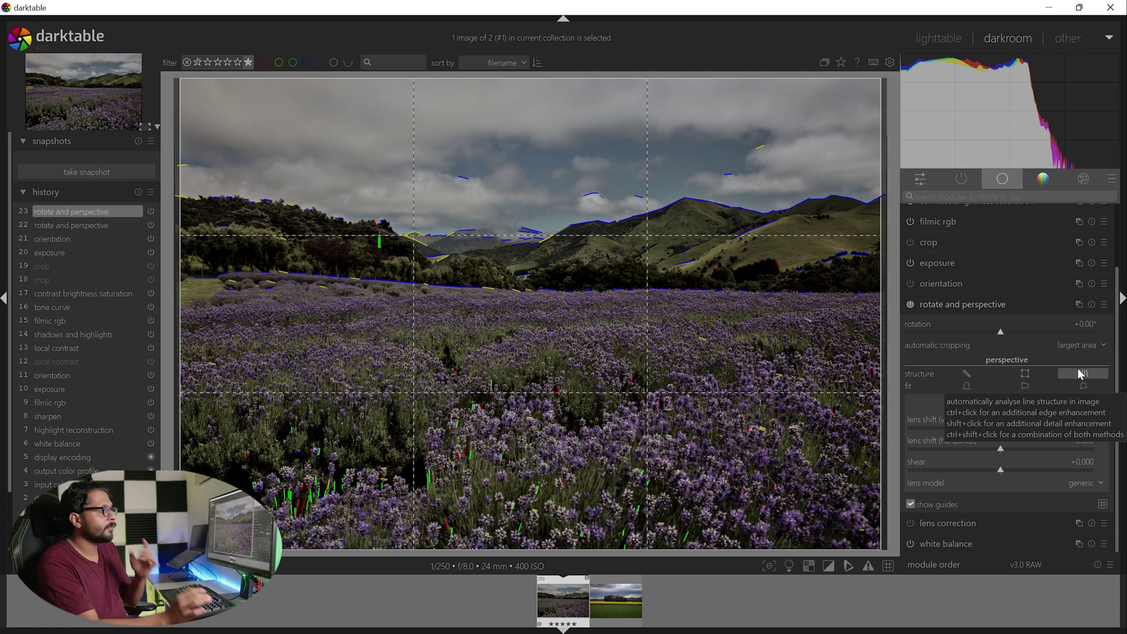
{"action": "left_click", "coordinate": [1084, 376]}
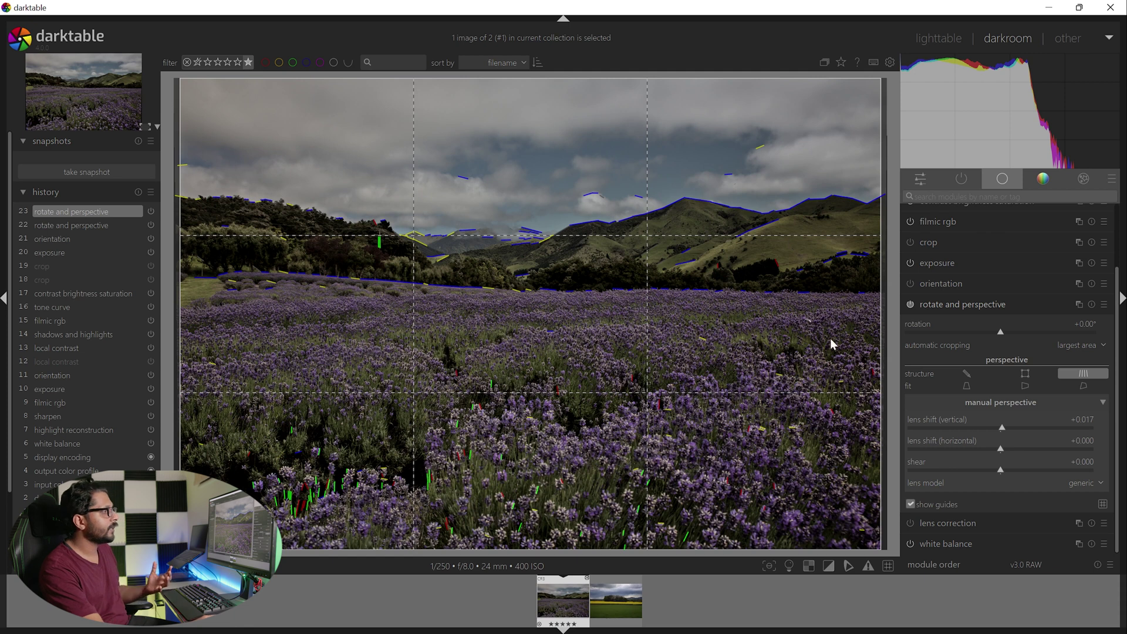
{"action": "left_click_drag", "start_coordinate": [1008, 428], "coordinate": [1051, 472]}
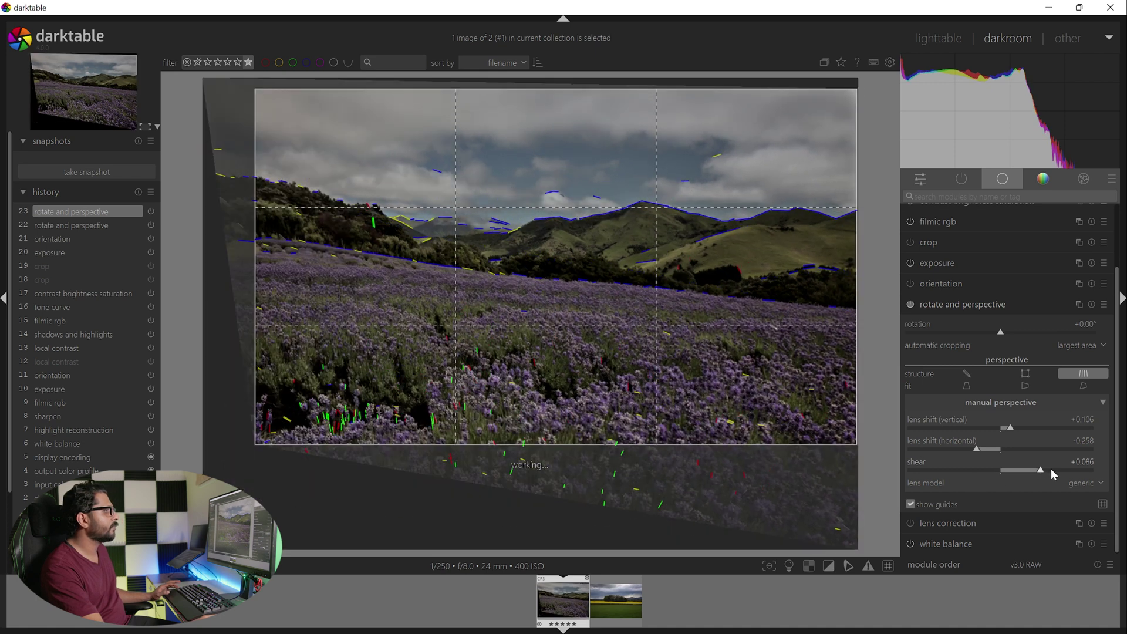
{"action": "key", "text": "ctrl+z"}
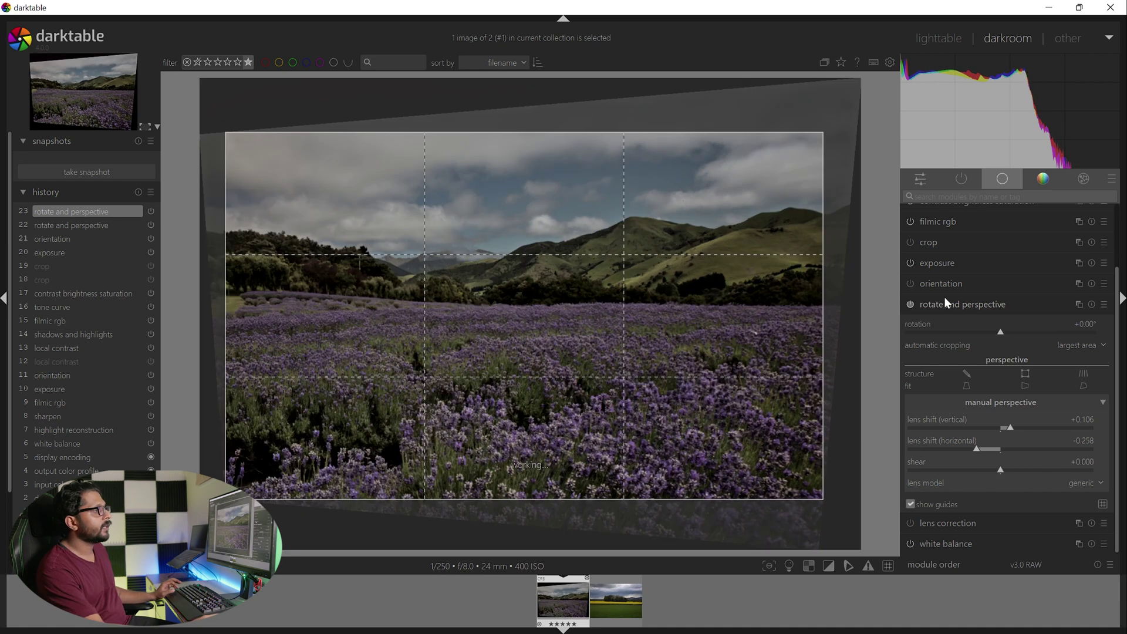
{"action": "left_click", "coordinate": [912, 303]}
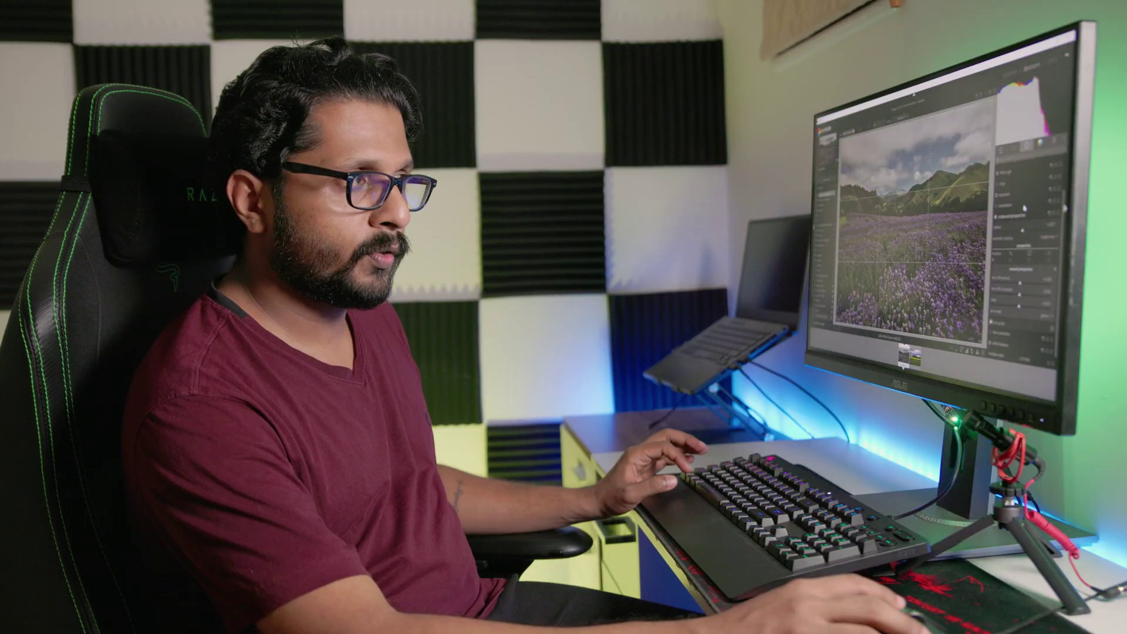
Step: Collapse rotate and perspective and expand lens correction, showing the Canon EOS R and Tamron lens
{"action": "left_click", "coordinate": [1021, 216]}
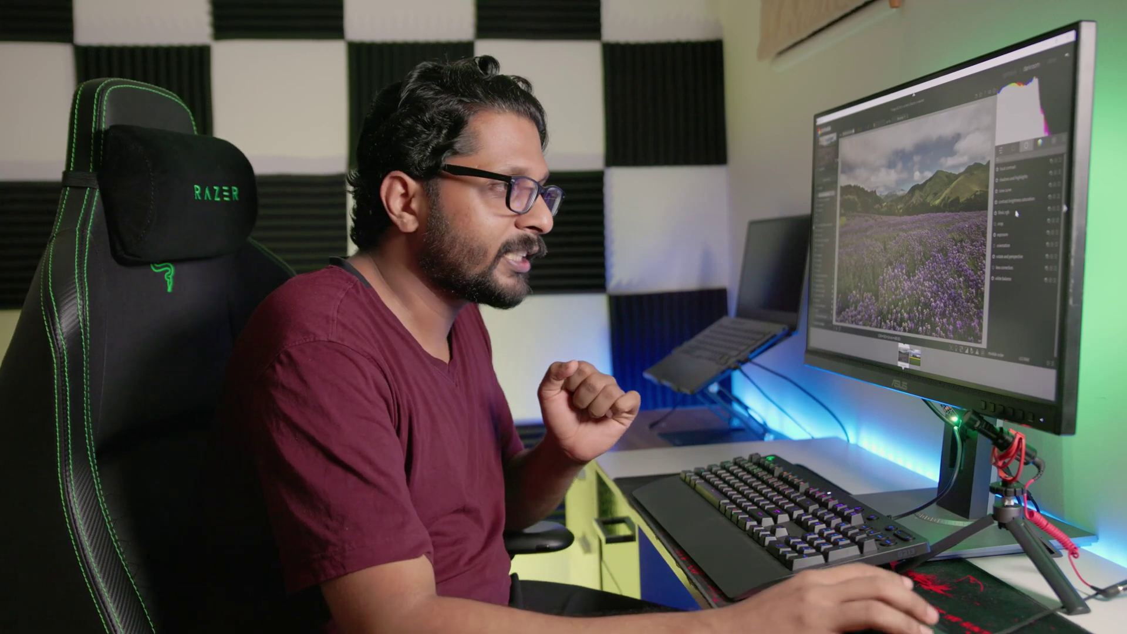
{"action": "left_click", "coordinate": [1003, 270]}
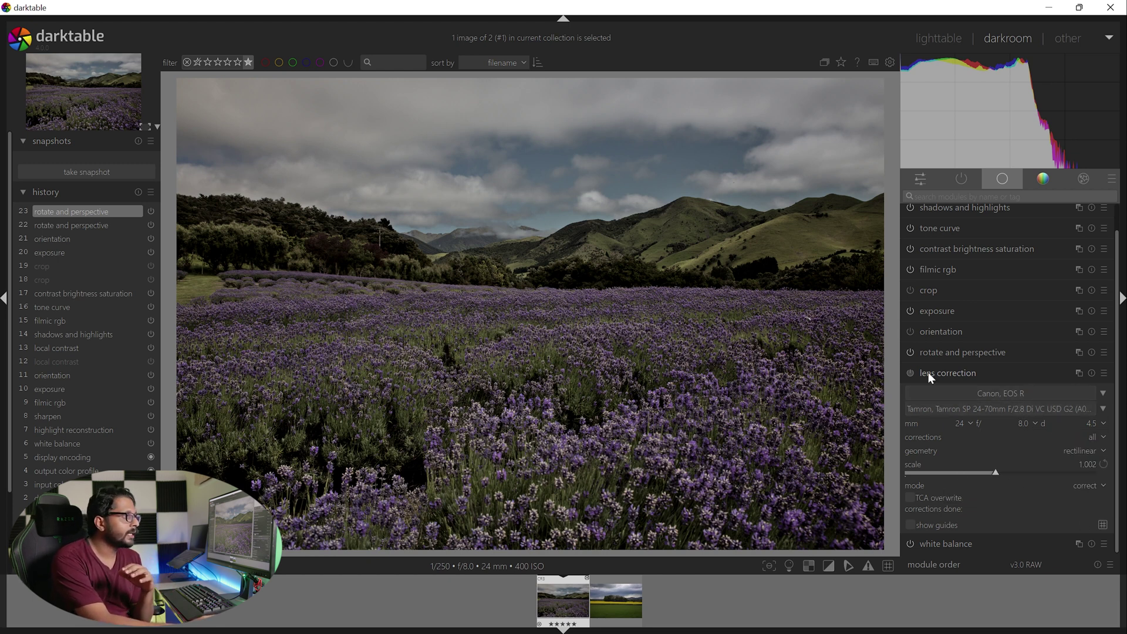
Step: Compare lens correction on and off, leave it enabled, and expand white balance
{"action": "left_click", "coordinate": [912, 372]}
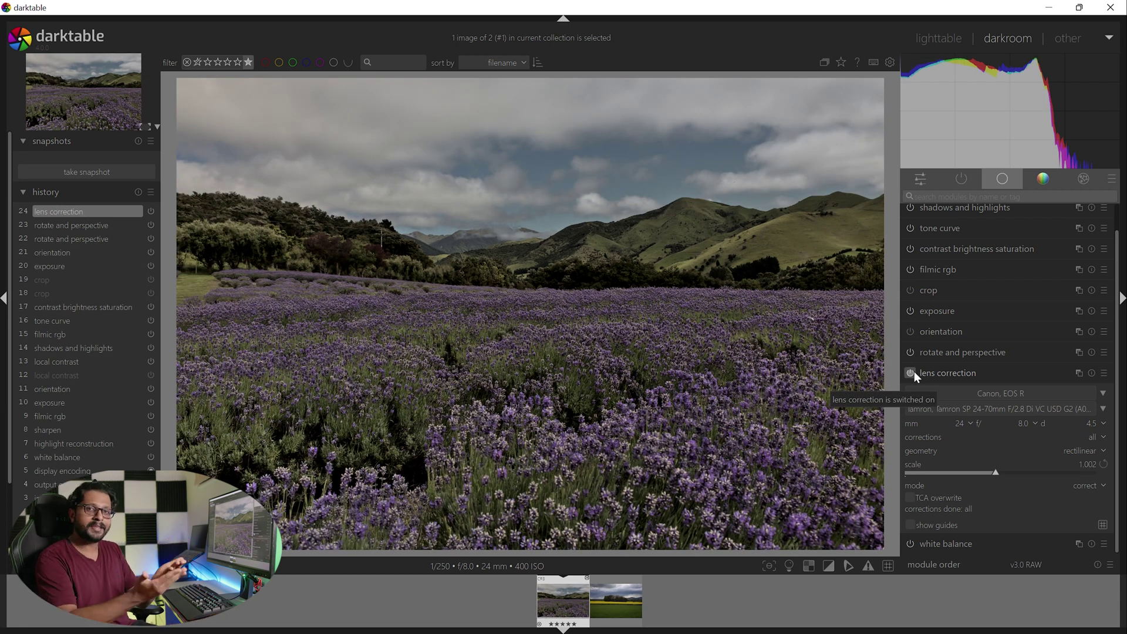
{"action": "left_click", "coordinate": [912, 373]}
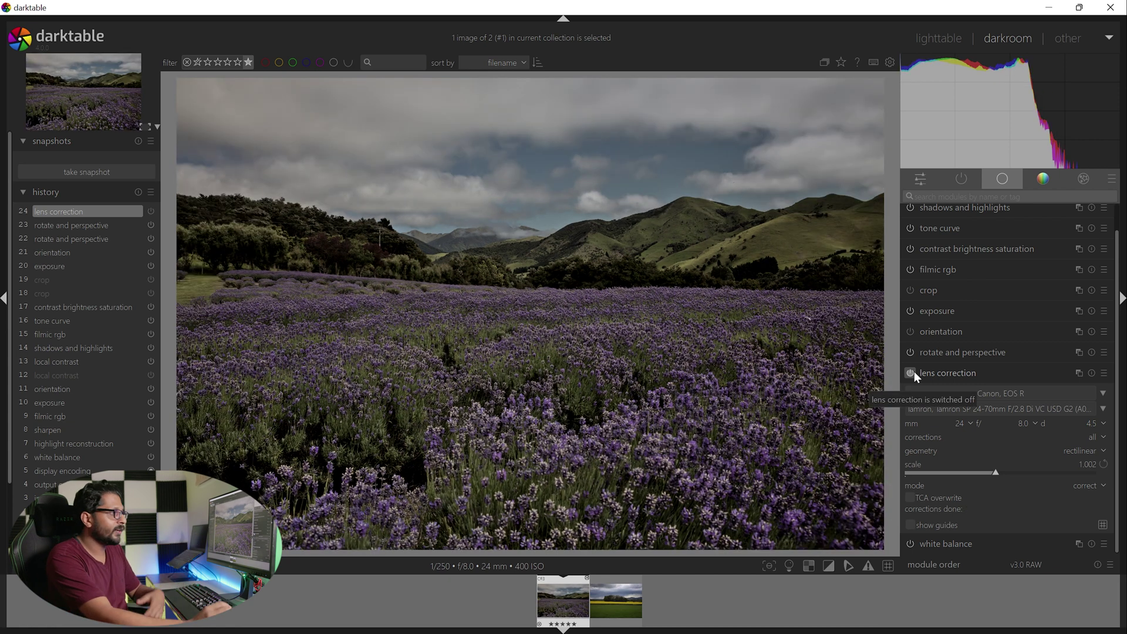
{"action": "left_click", "coordinate": [913, 370]}
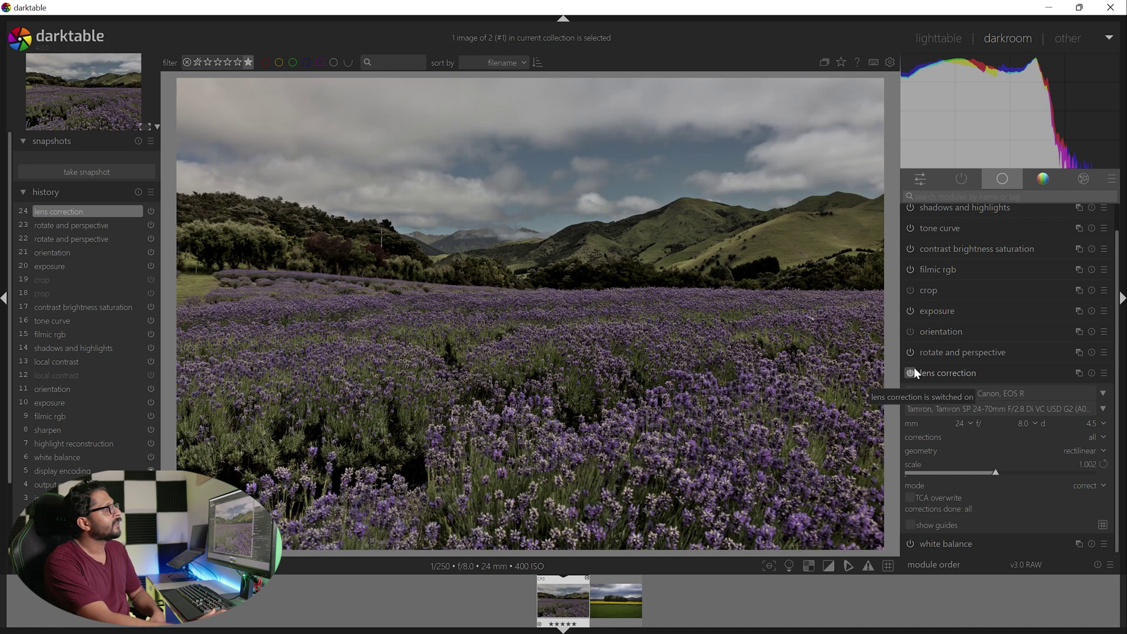
{"action": "left_click", "coordinate": [936, 379]}
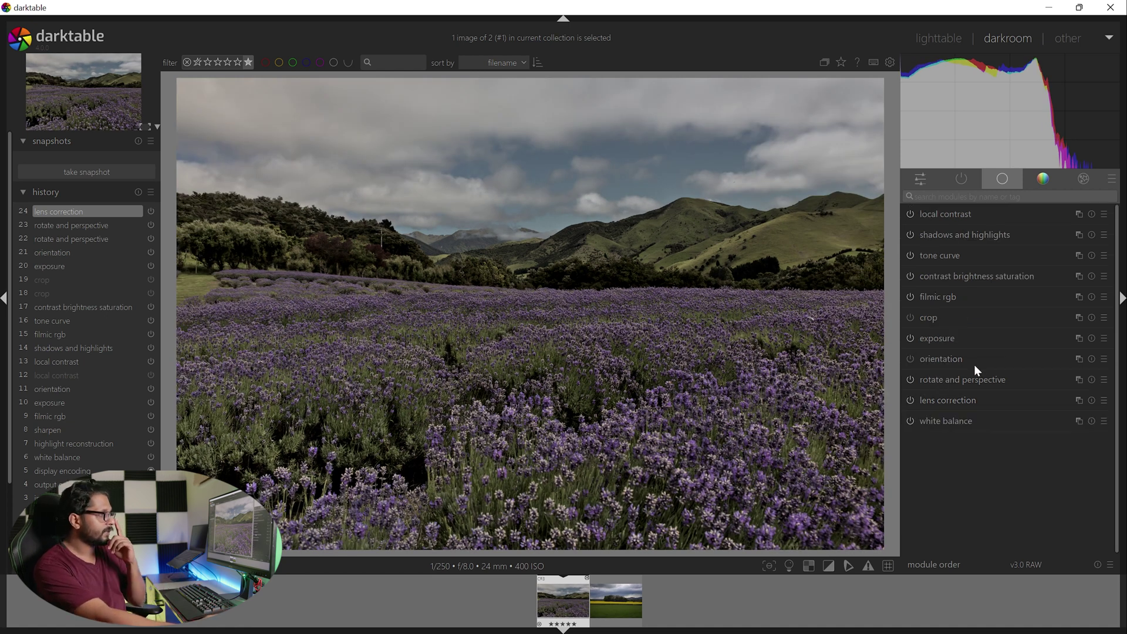
{"action": "left_click", "coordinate": [962, 420]}
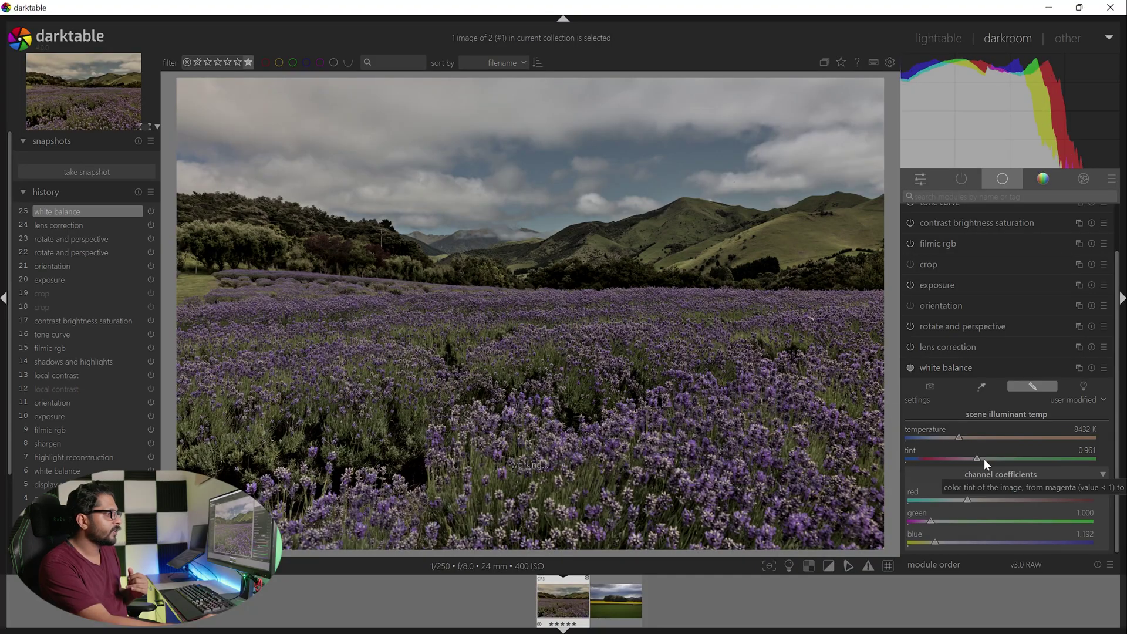
Step: Try extreme white balance values: tint, 6163 K temperature, and higher RGB coefficients (blue 6.638)
{"action": "left_click_drag", "start_coordinate": [984, 460], "coordinate": [1018, 459]}
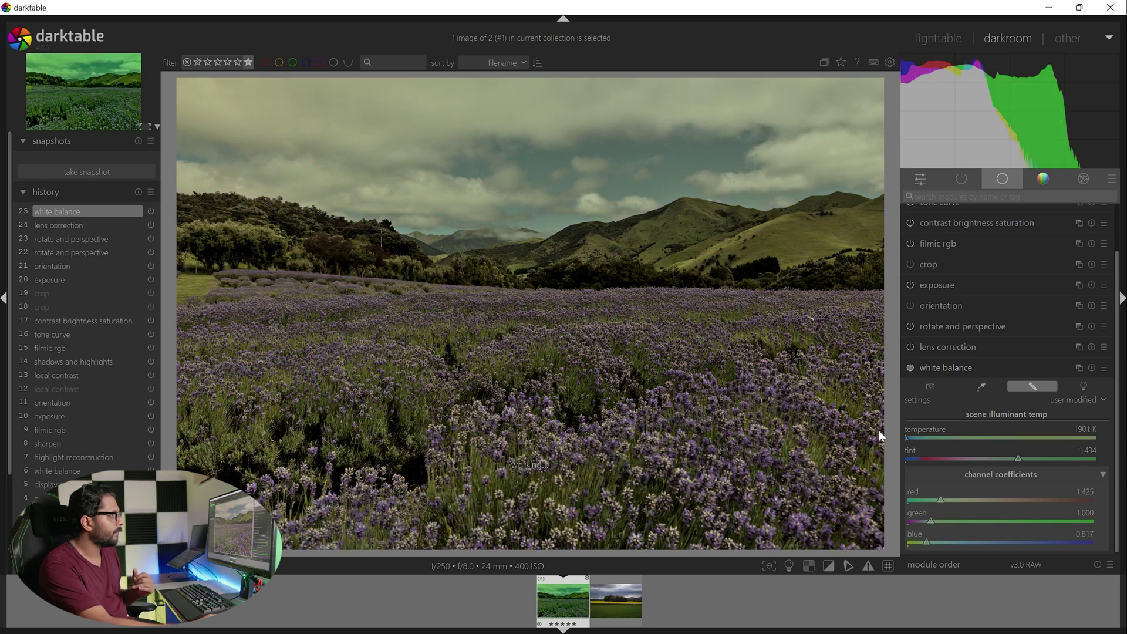
{"action": "left_click_drag", "start_coordinate": [907, 438], "coordinate": [917, 437]}
{"action": "scroll", "coordinate": [1025, 456], "scroll_direction": "down", "scroll_amount": 10}
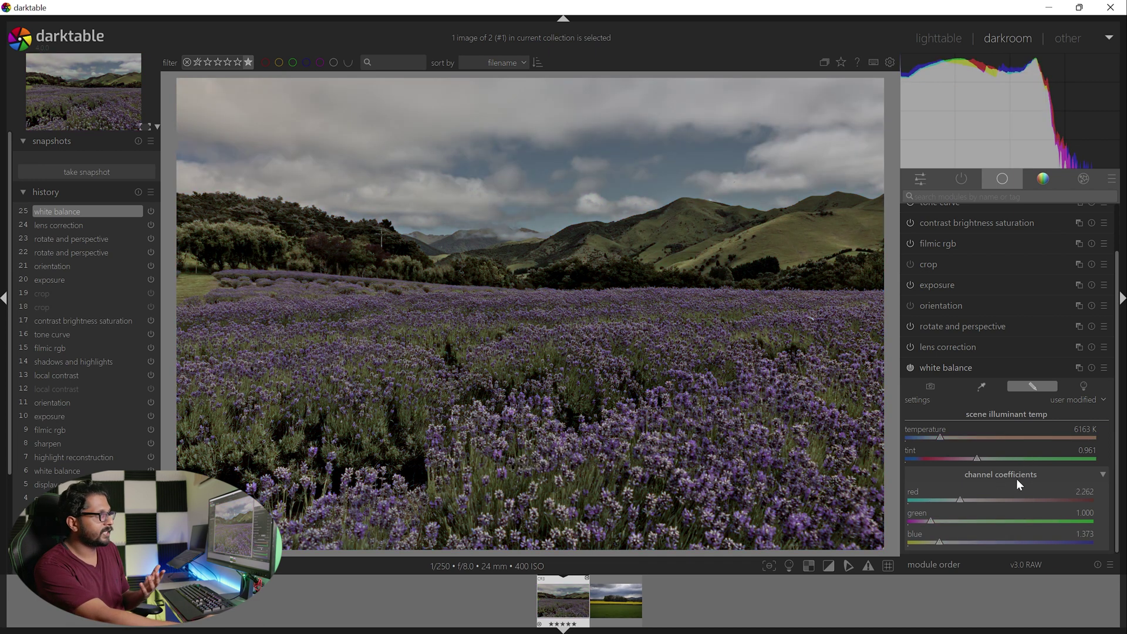
{"action": "left_click", "coordinate": [1038, 501]}
{"action": "left_click", "coordinate": [1062, 520]}
{"action": "left_click", "coordinate": [1062, 538]}
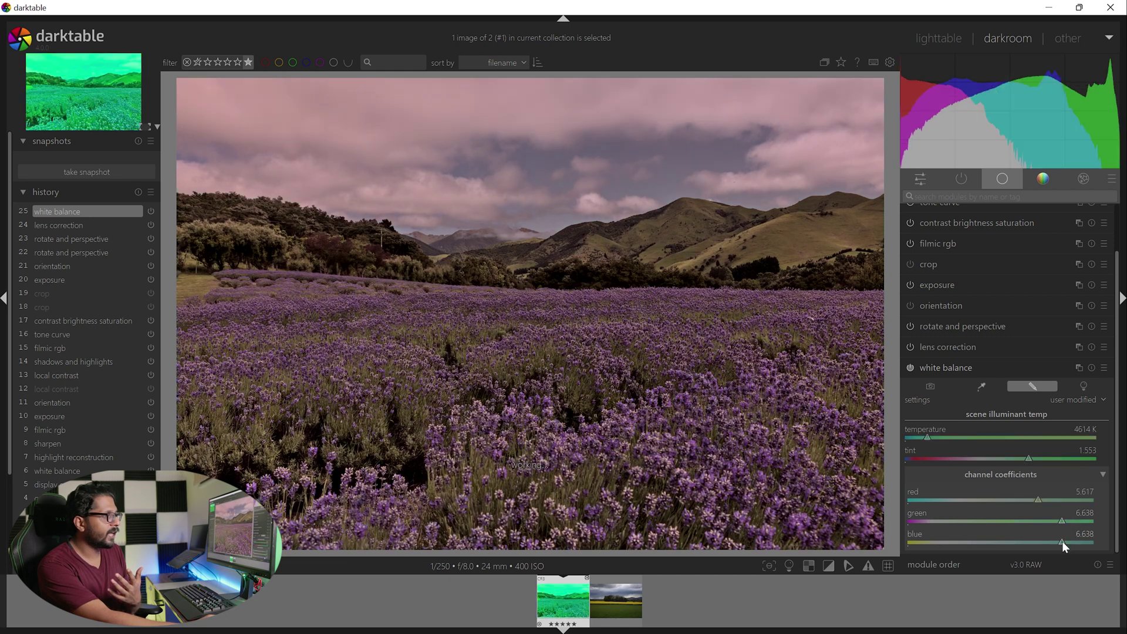
Step: Reset the coefficients, return to as-shot, and set white balance from the image area (6055 K, tint 0.968)
{"action": "double_click", "coordinate": [1065, 542]}
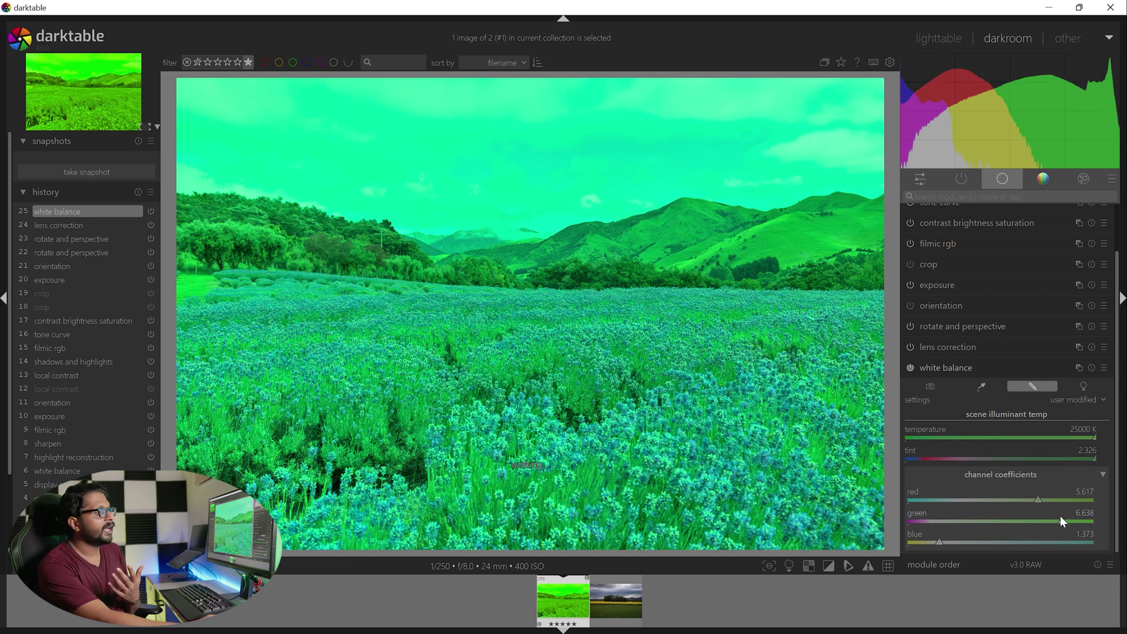
{"action": "double_click", "coordinate": [1038, 502]}
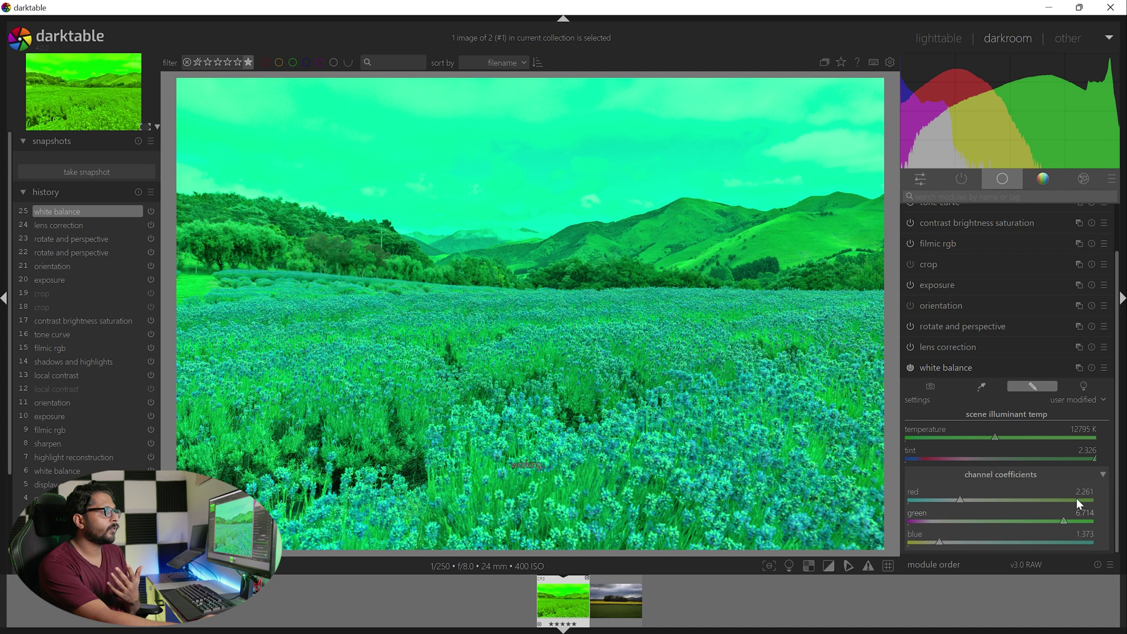
{"action": "left_click", "coordinate": [1082, 386]}
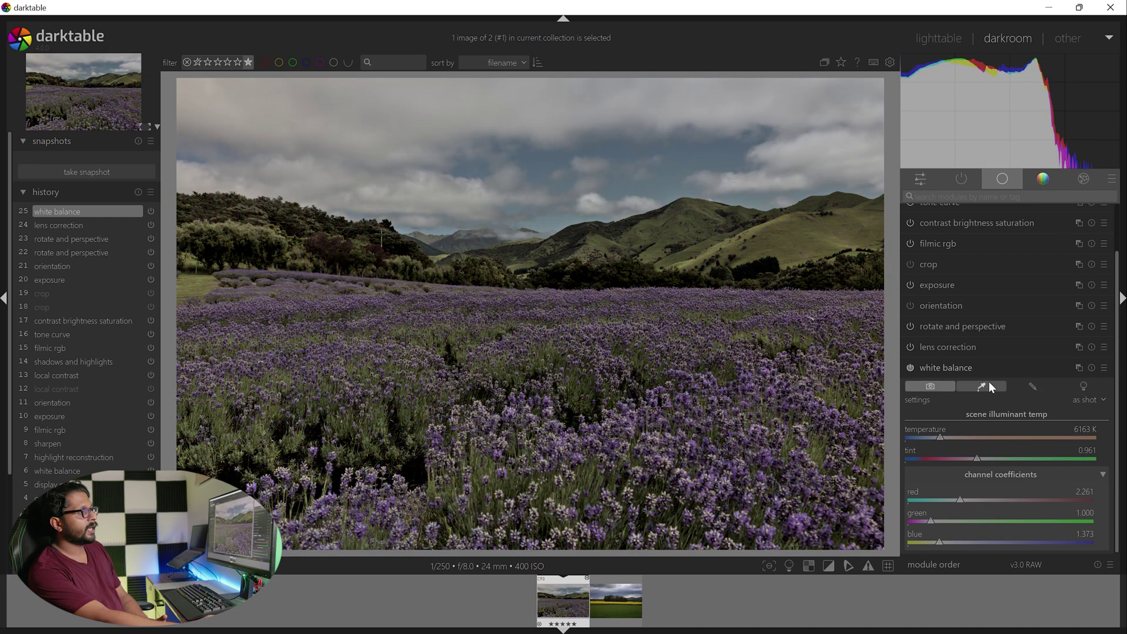
{"action": "left_click", "coordinate": [990, 381]}
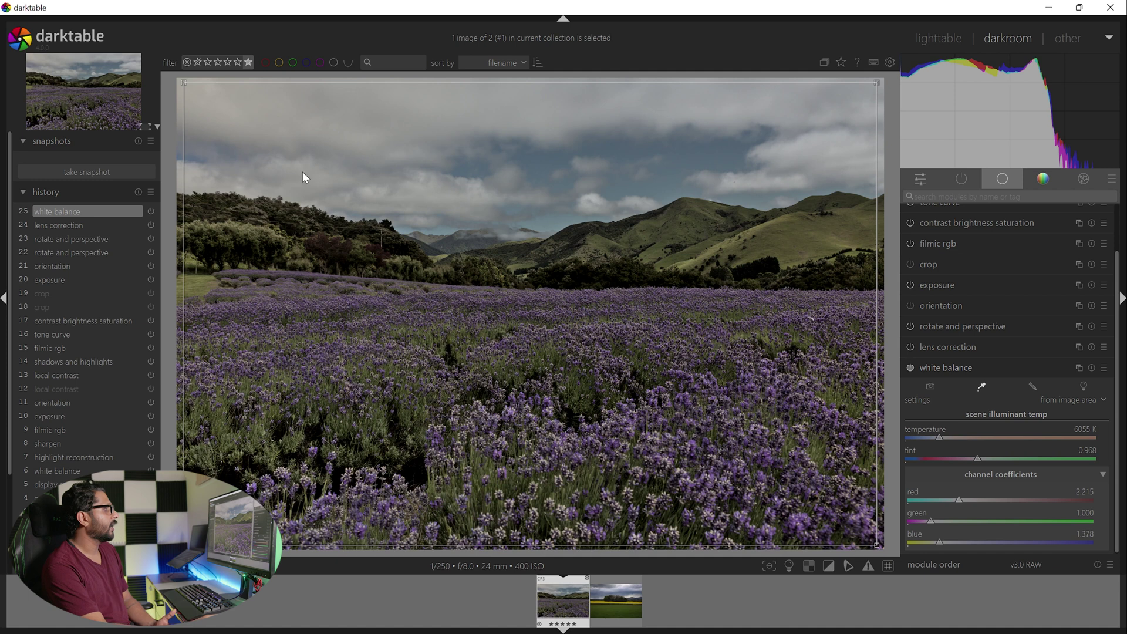
Step: Sample white balance from a small image area and browse the preset list
{"action": "left_click", "coordinate": [675, 93]}
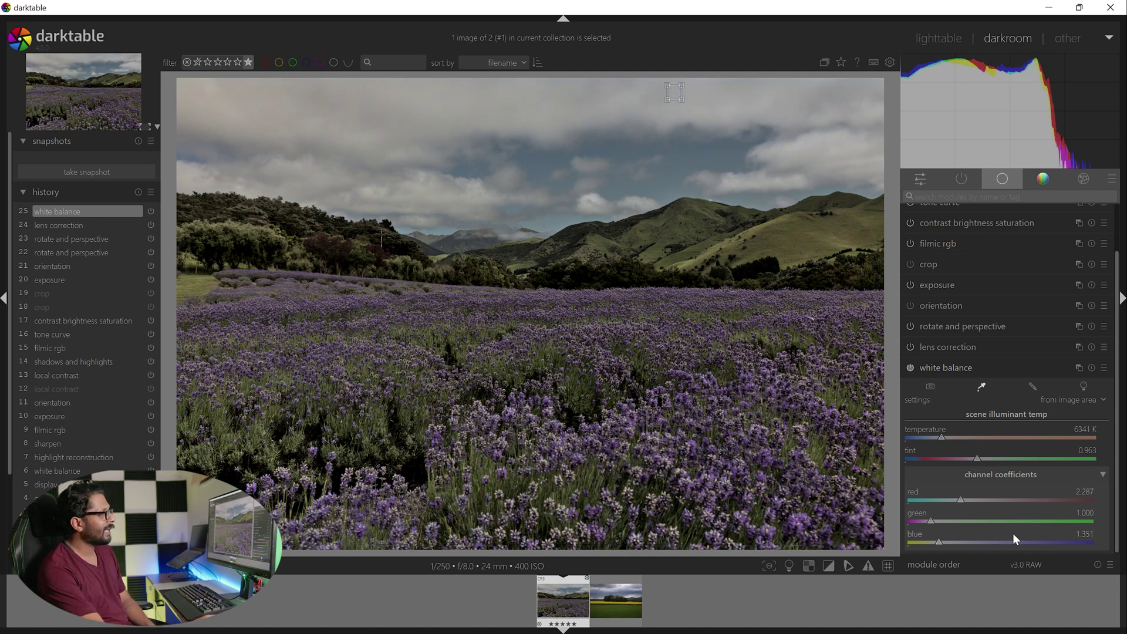
{"action": "left_click", "coordinate": [1050, 399]}
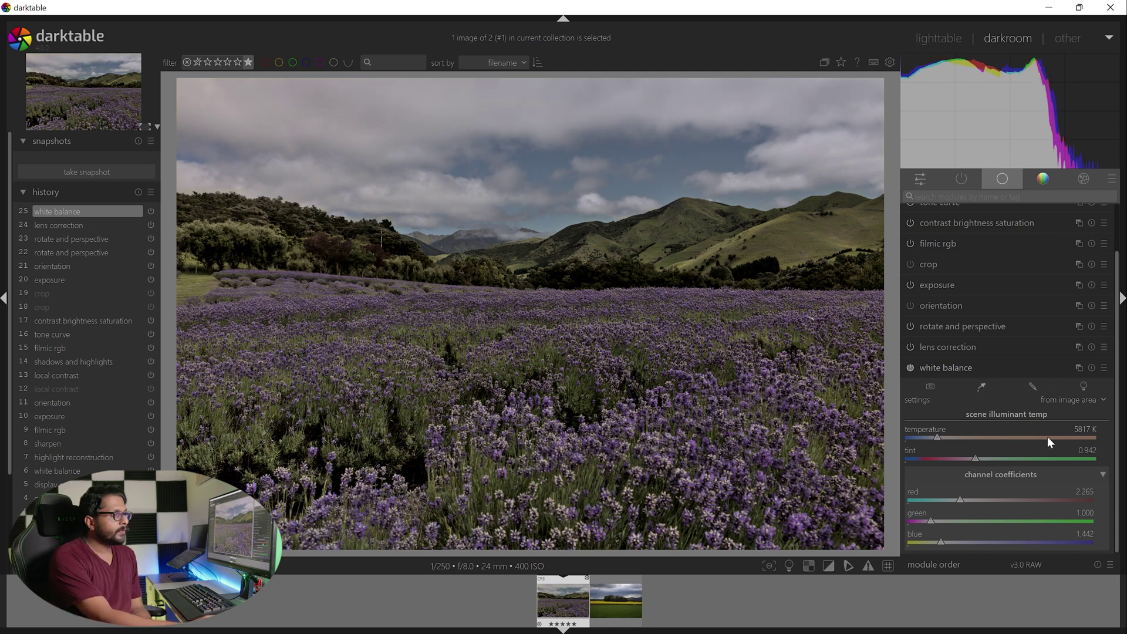
{"action": "left_click", "coordinate": [1078, 405]}
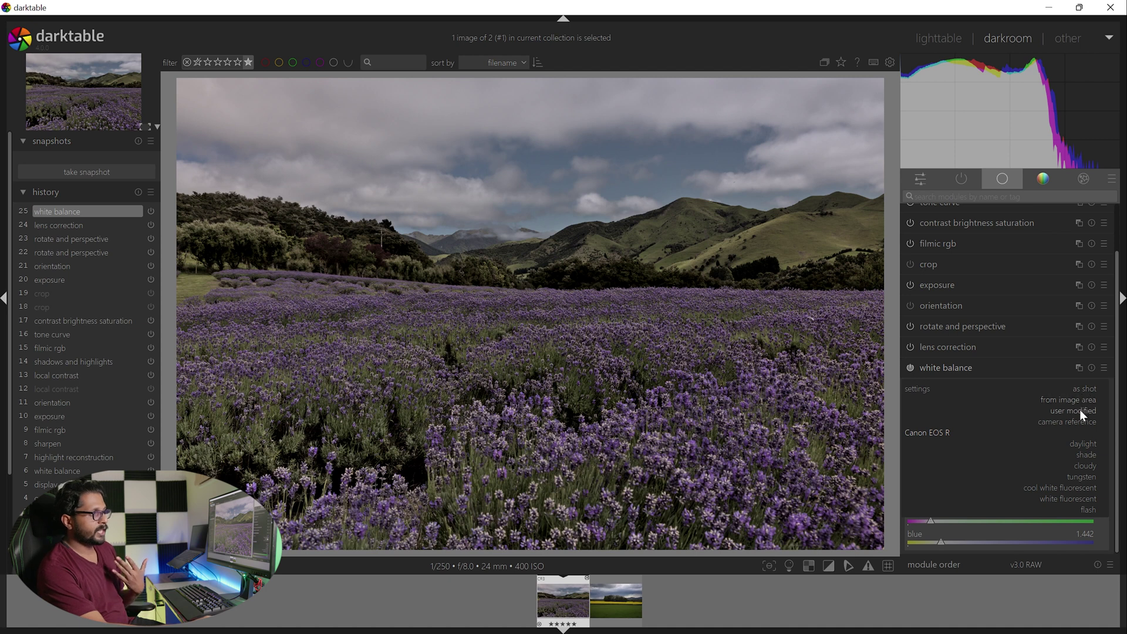
{"action": "left_click", "coordinate": [1088, 532]}
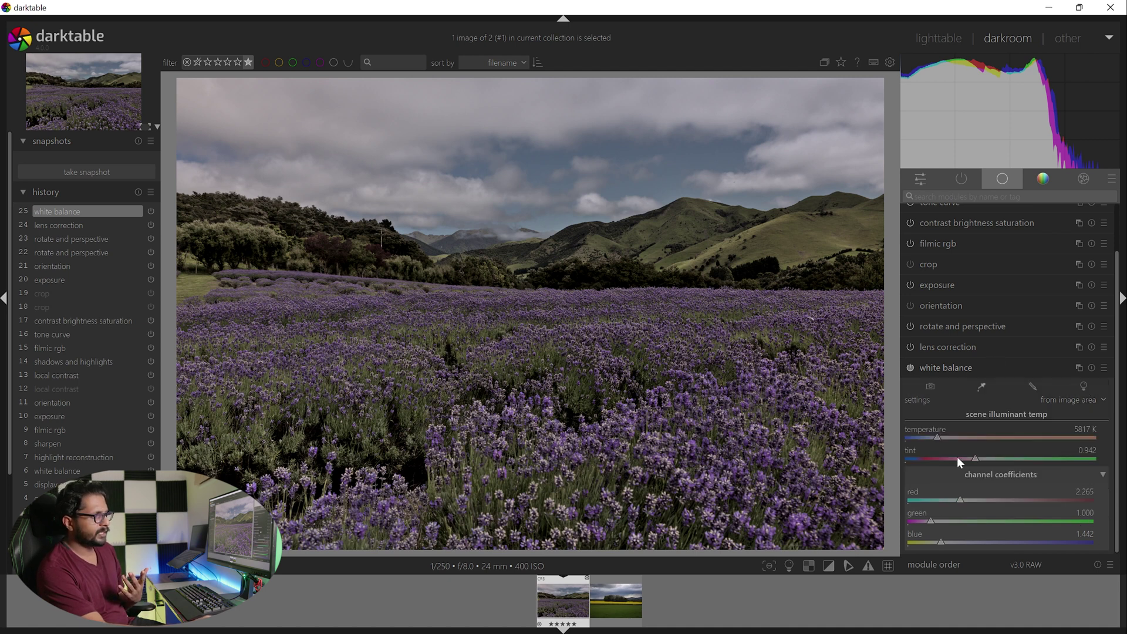
Step: Try the cloudy preset, then reset white balance to the daylight default at 5510 K
{"action": "left_click", "coordinate": [1093, 399]}
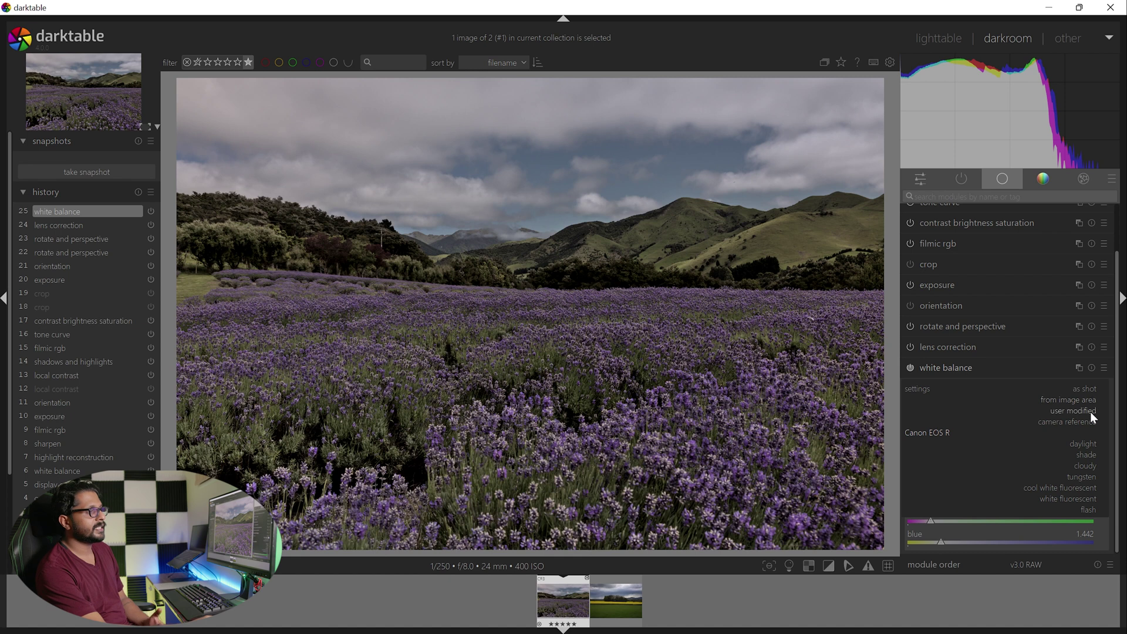
{"action": "left_click", "coordinate": [1086, 467]}
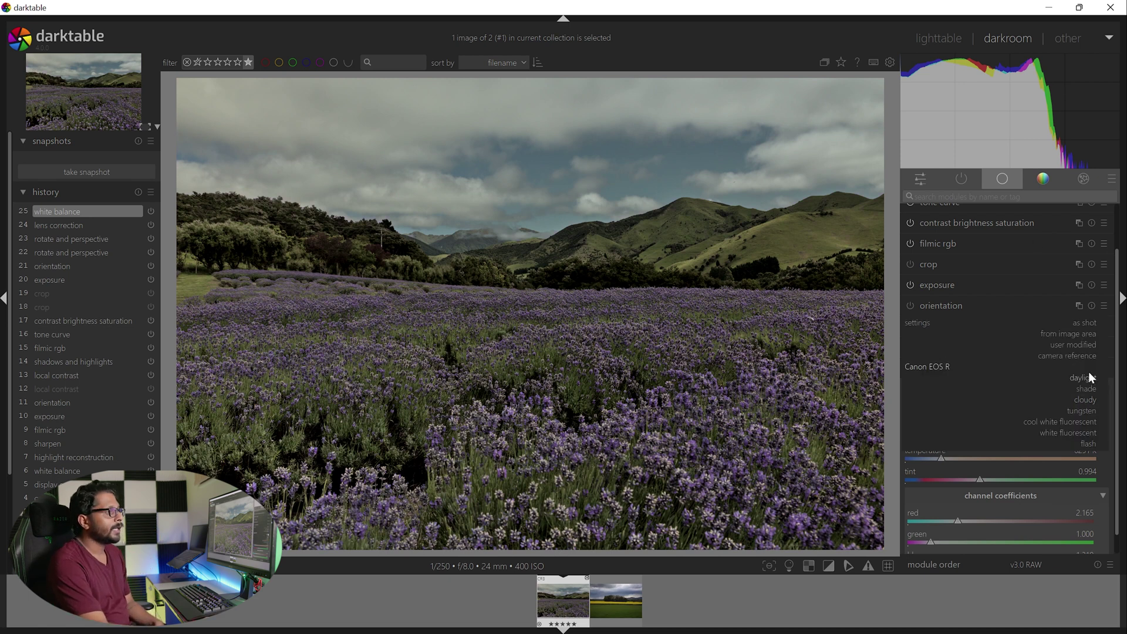
{"action": "left_click", "coordinate": [1091, 369]}
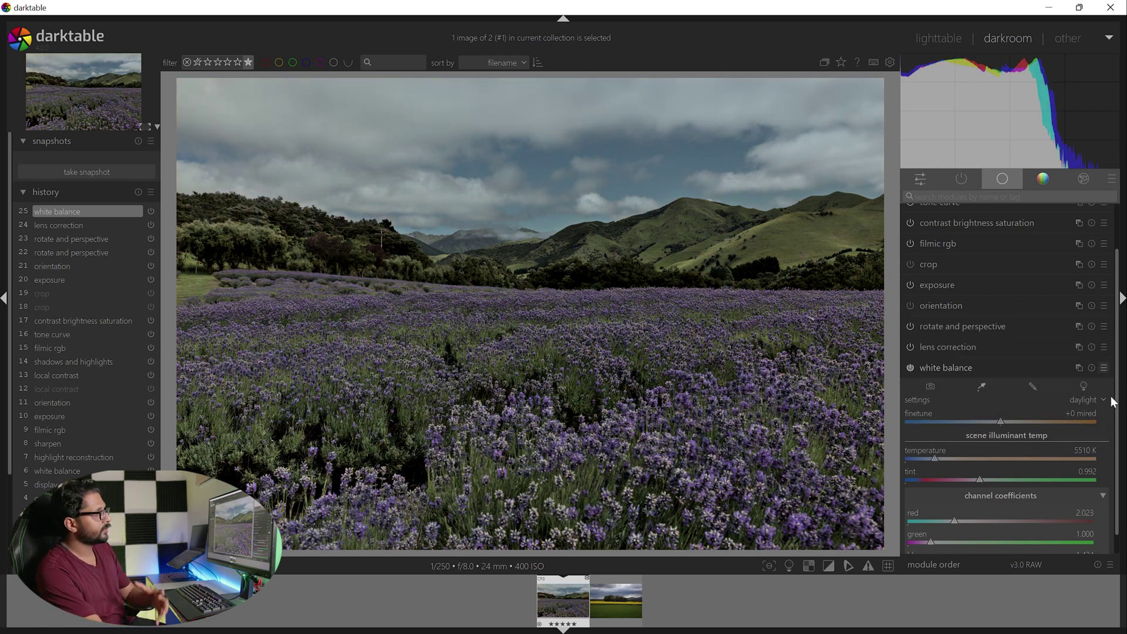